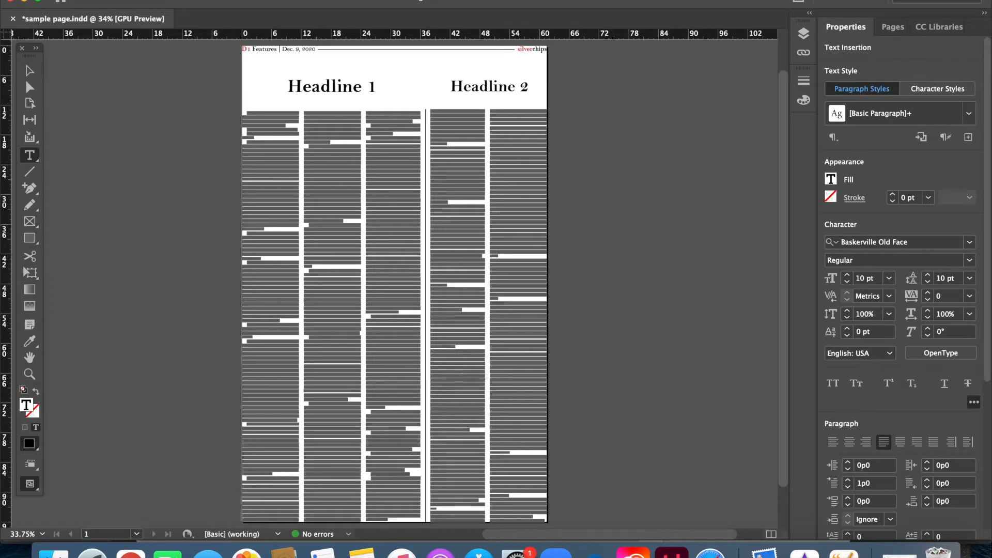
# - Select all body text of the Headline 1 article and set its font to Bell MT
pyautogui.click(268, 128)
pyautogui.doubleClick(268, 129)
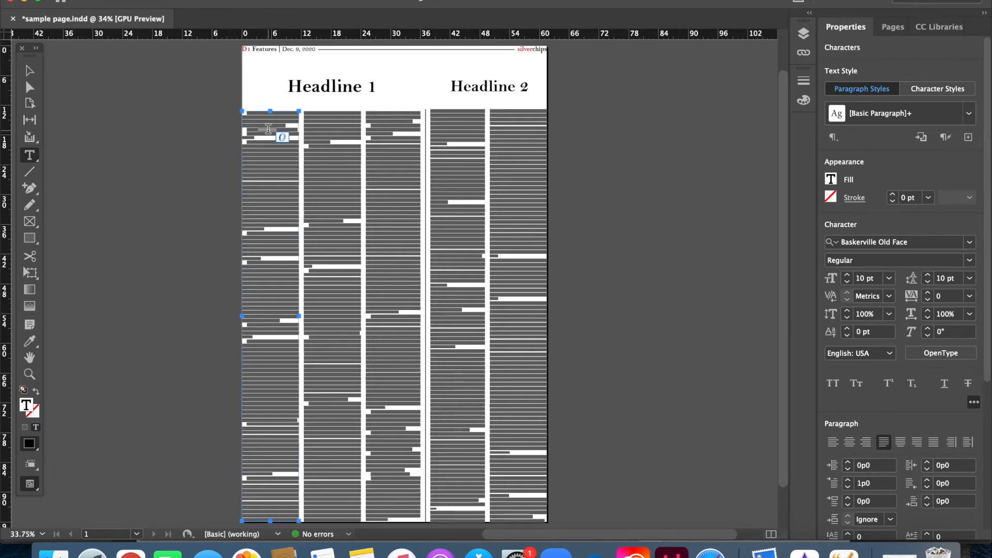
pyautogui.click(268, 129)
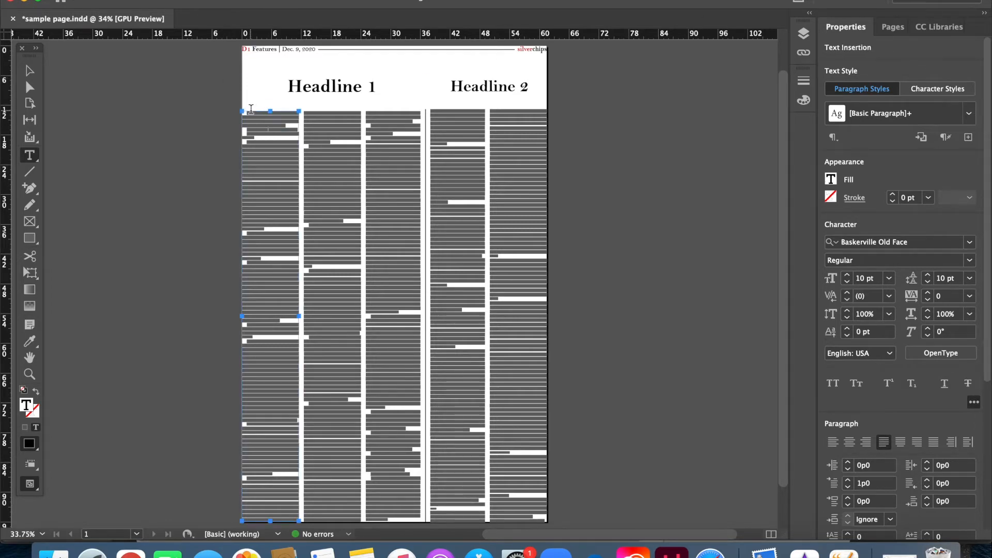
pyautogui.press('super+a')
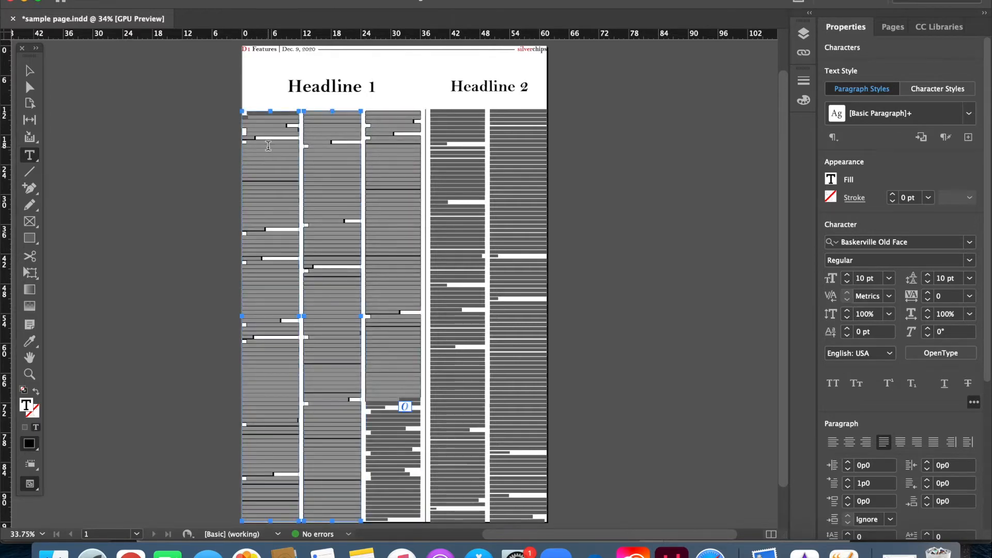
pyautogui.click(521, 213)
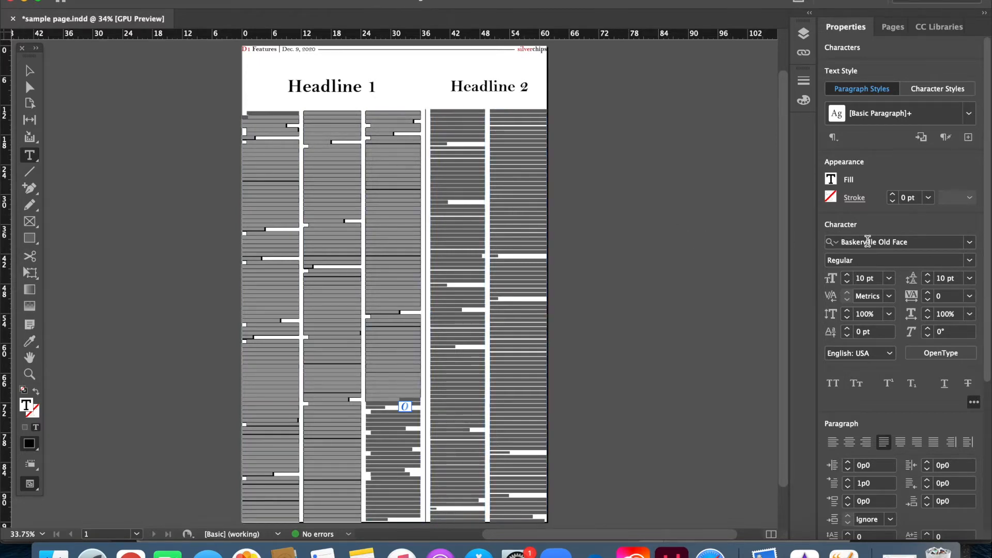
pyautogui.click(868, 242)
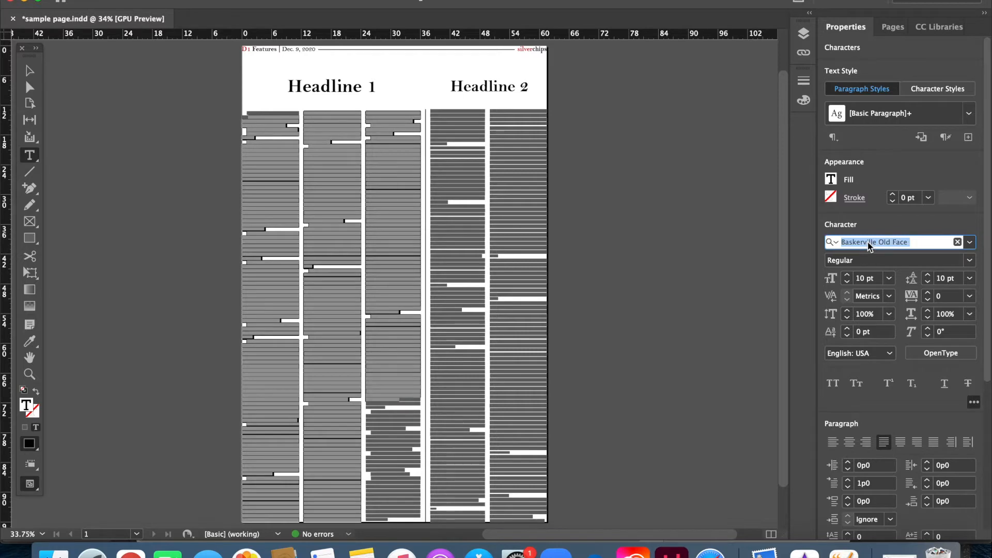
pyautogui.write('bell mt')
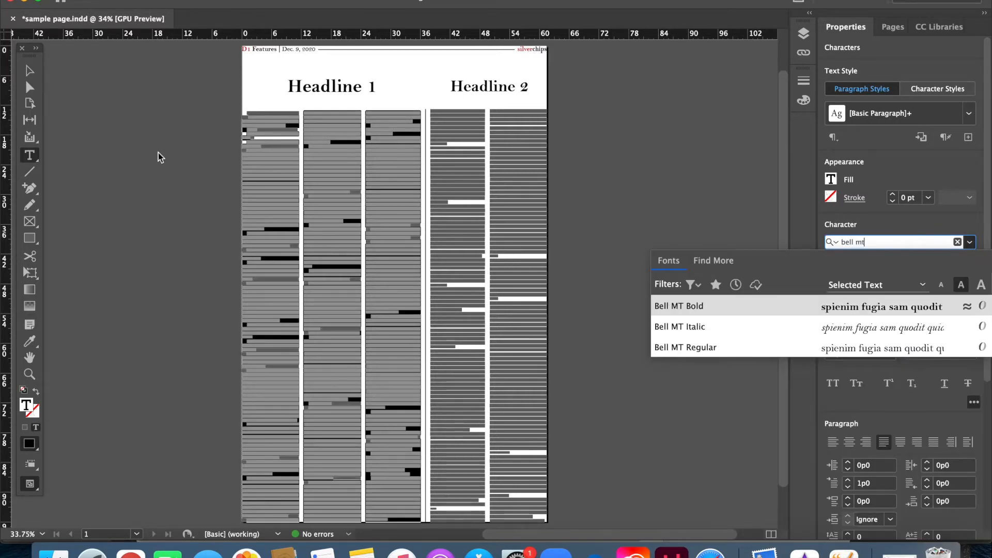
pyautogui.press('Return')
# - Undo the font change on the Headline 1 article and return to the Type tool
pyautogui.click(31, 73)
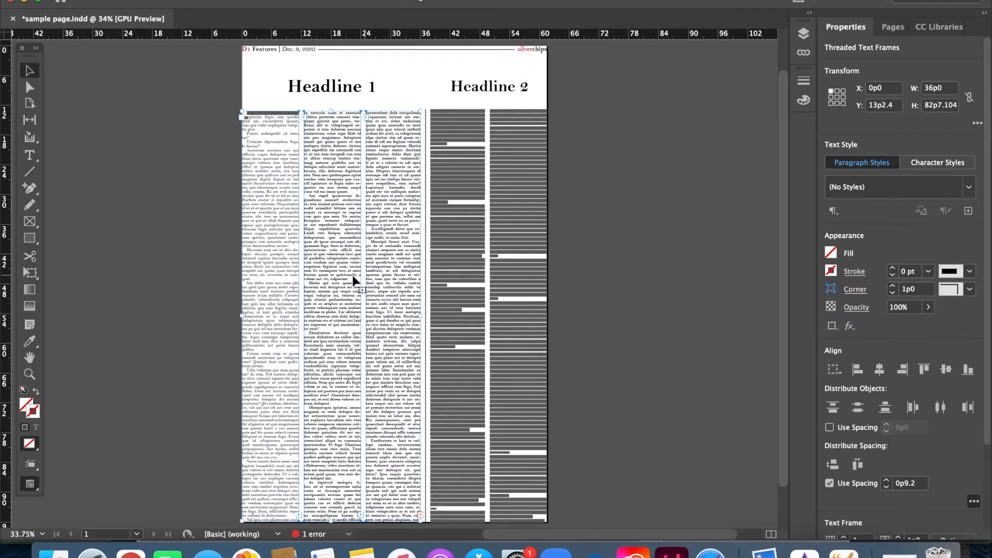
pyautogui.press('super+z')
pyautogui.press('t')
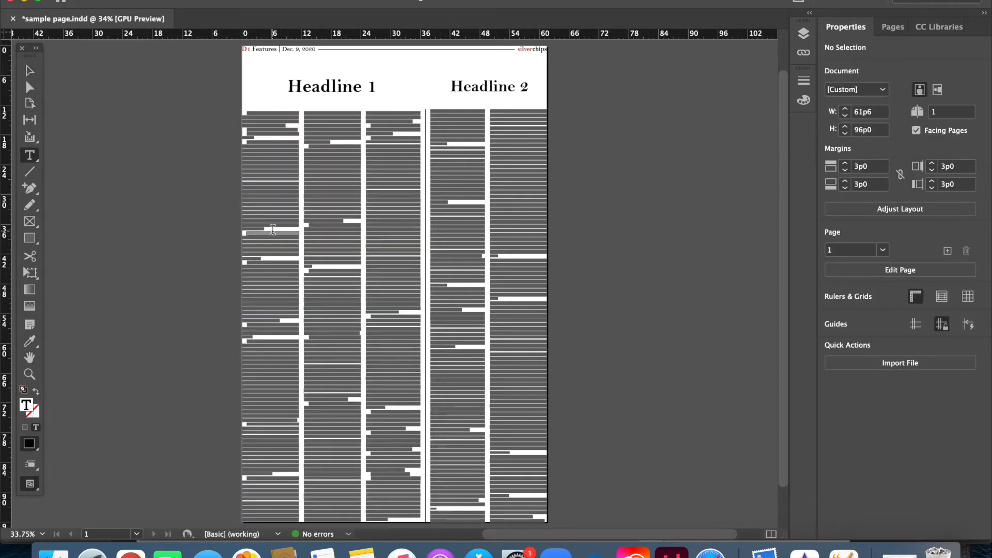
# - Select the whole Headline 1 article's body text and change its font to Bell MT Regular
pyautogui.click(272, 230)
pyautogui.press('super+a')
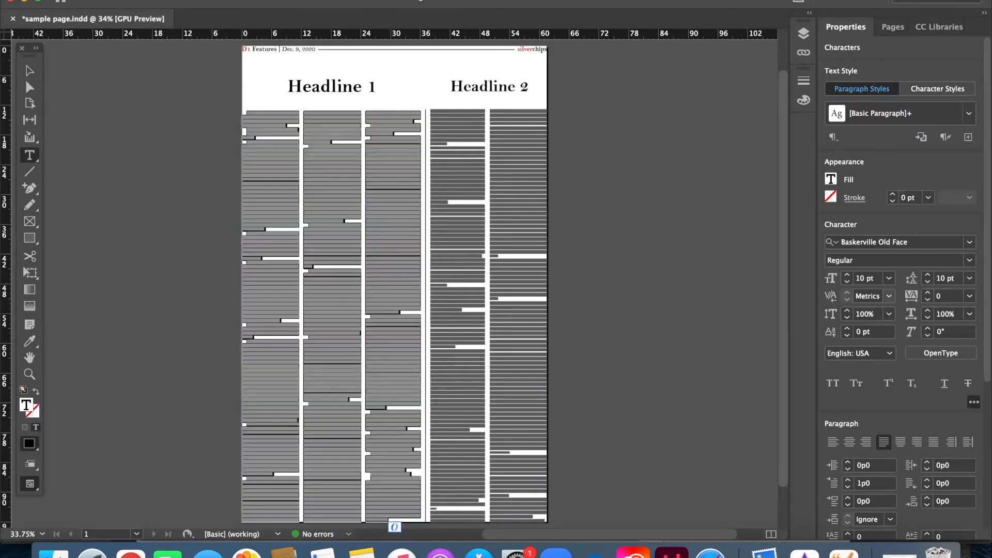
pyautogui.click(969, 261)
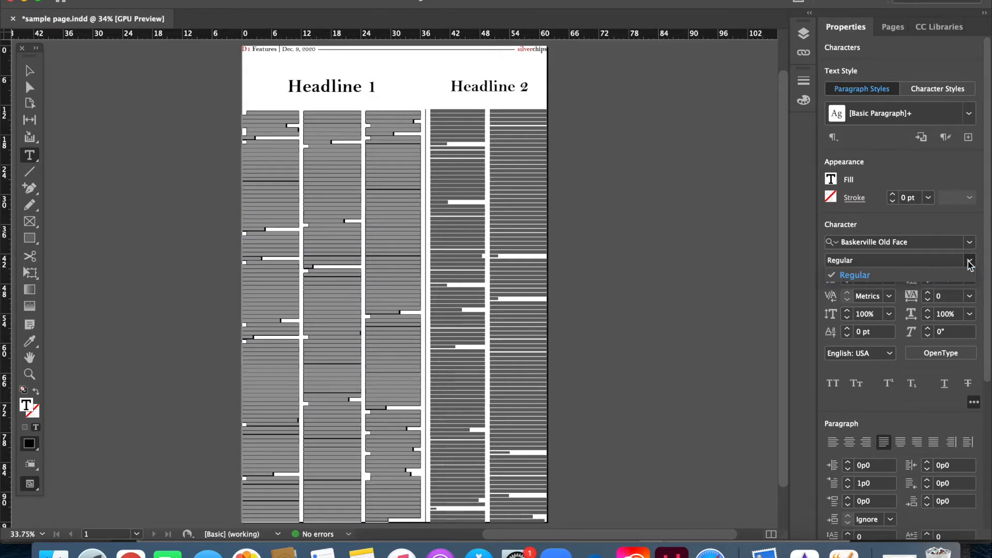
pyautogui.click(909, 247)
pyautogui.write('bell mt')
pyautogui.press('Return')
pyautogui.click(969, 260)
pyautogui.click(915, 278)
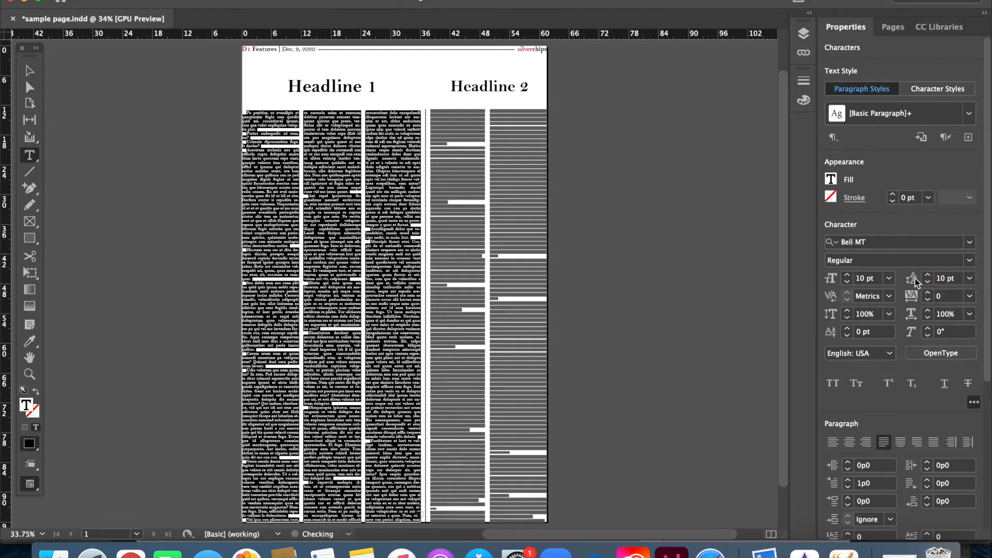
# - Try the Italic style on the selected body text and apply Bold
pyautogui.click(967, 261)
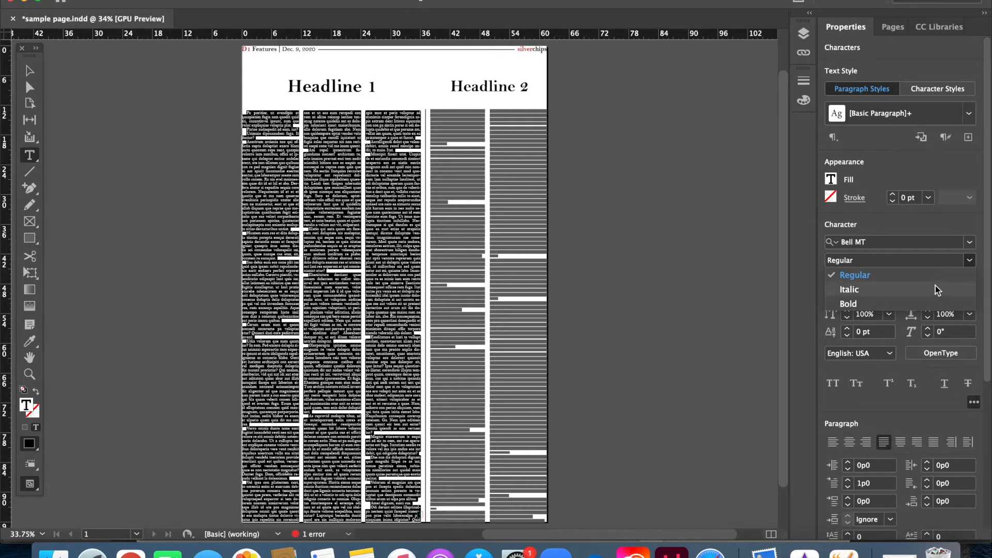
pyautogui.click(935, 286)
pyautogui.click(969, 260)
pyautogui.click(932, 300)
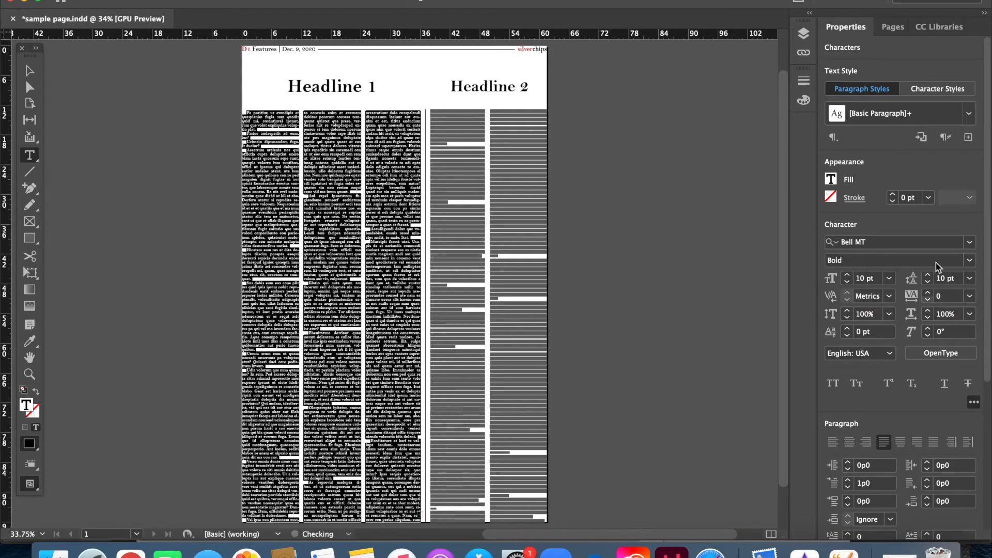
# - Set the selected body text's font to Baskerville Old Face
pyautogui.click(918, 243)
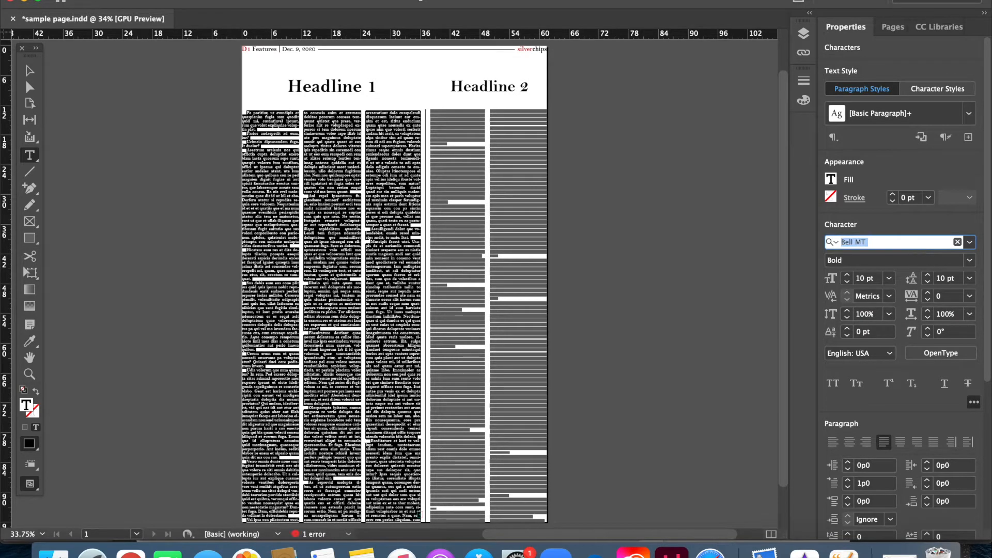
pyautogui.write('baskerville old Face')
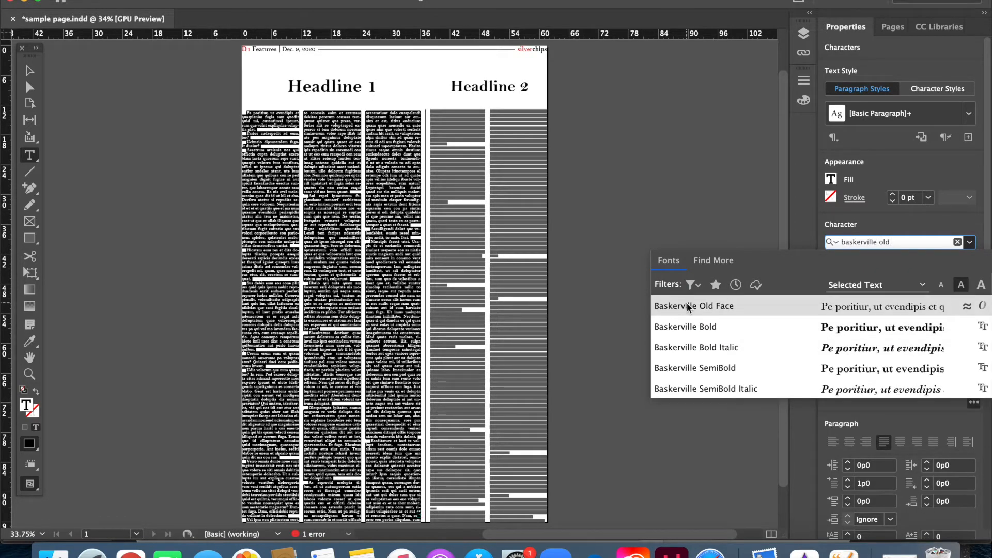
pyautogui.click(686, 306)
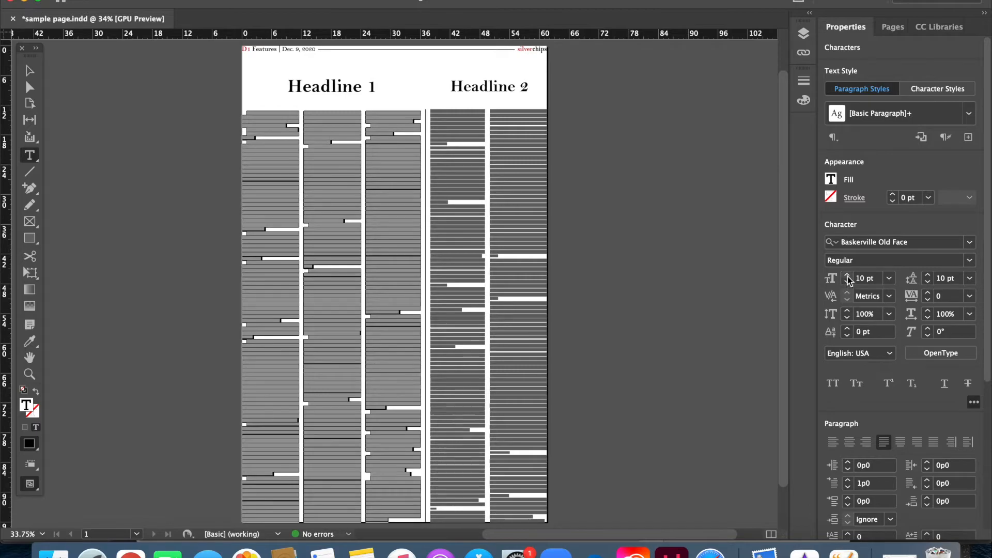
# - Try a font size of 20 pt on the selected body text and return it to 10 pt
pyautogui.tripleClick(861, 279)
pyautogui.write('20')
pyautogui.press('Return')
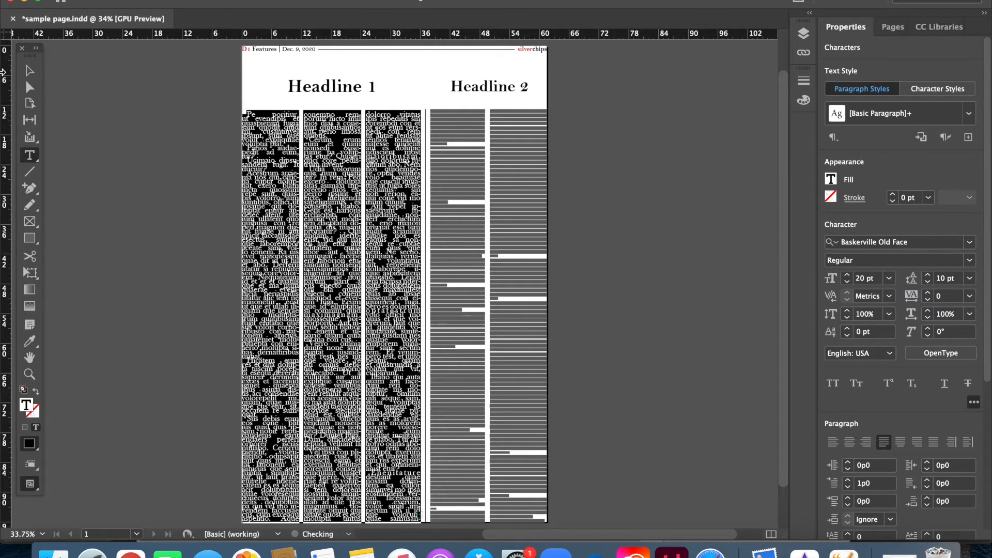
pyautogui.press('super+equal')
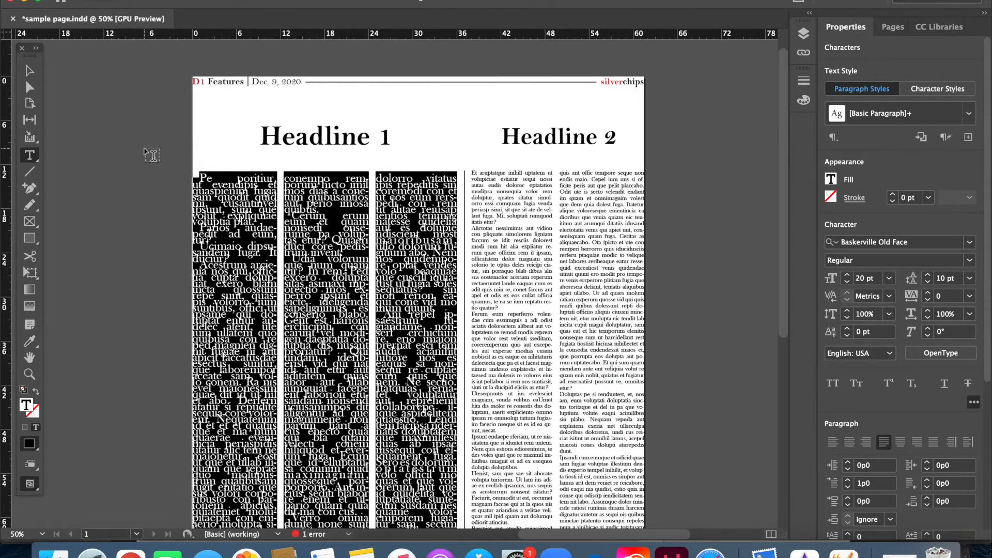
pyautogui.tripleClick(864, 279)
pyautogui.write('10')
pyautogui.press('Return')
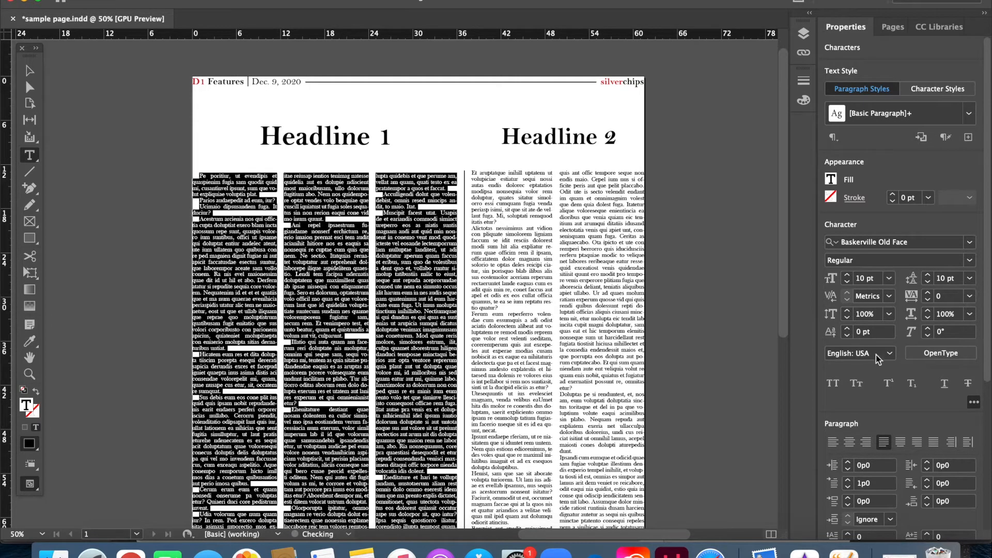
# - Try a leading of 20 pt on the selected body text and return it to 10 pt
pyautogui.doubleClick(936, 278)
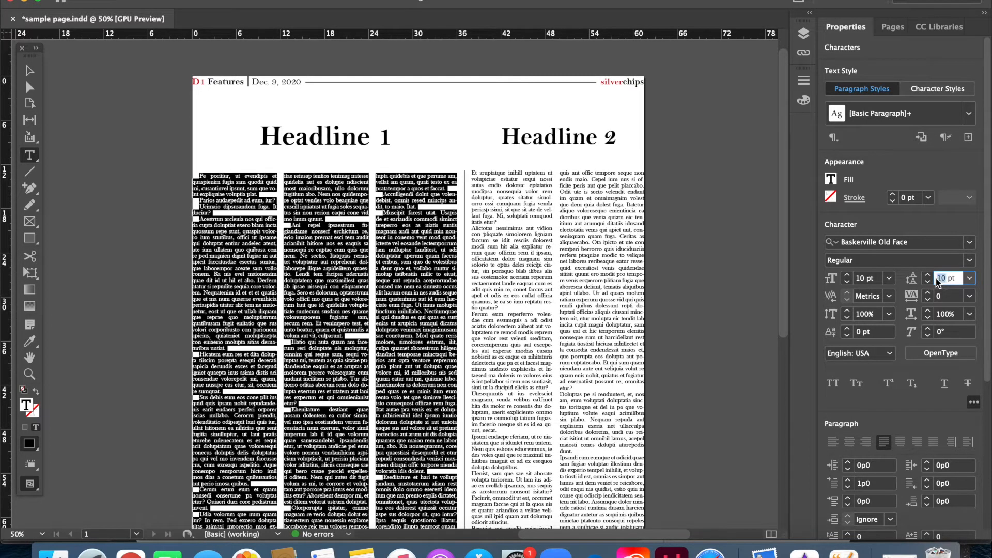
pyautogui.write('20')
pyautogui.press('Return')
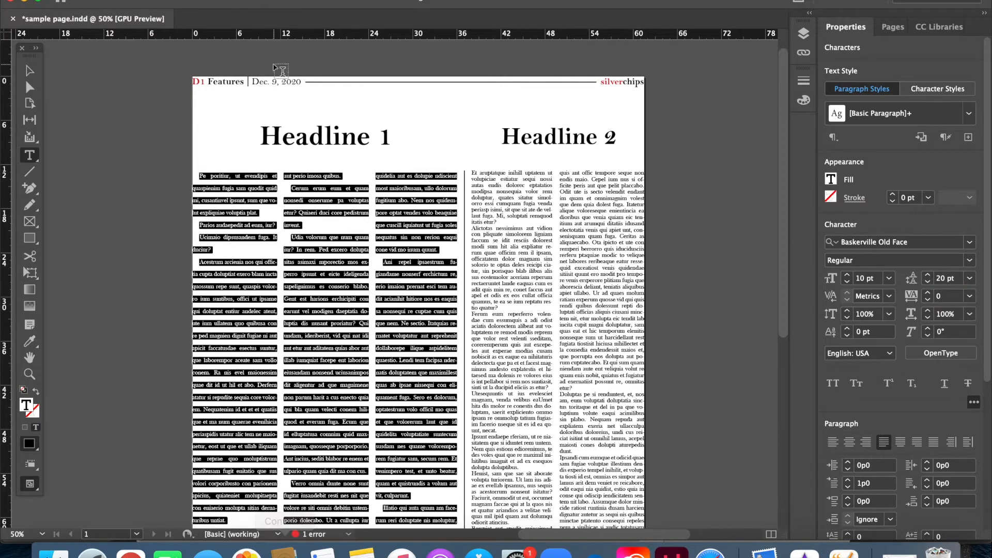
pyautogui.click(939, 282)
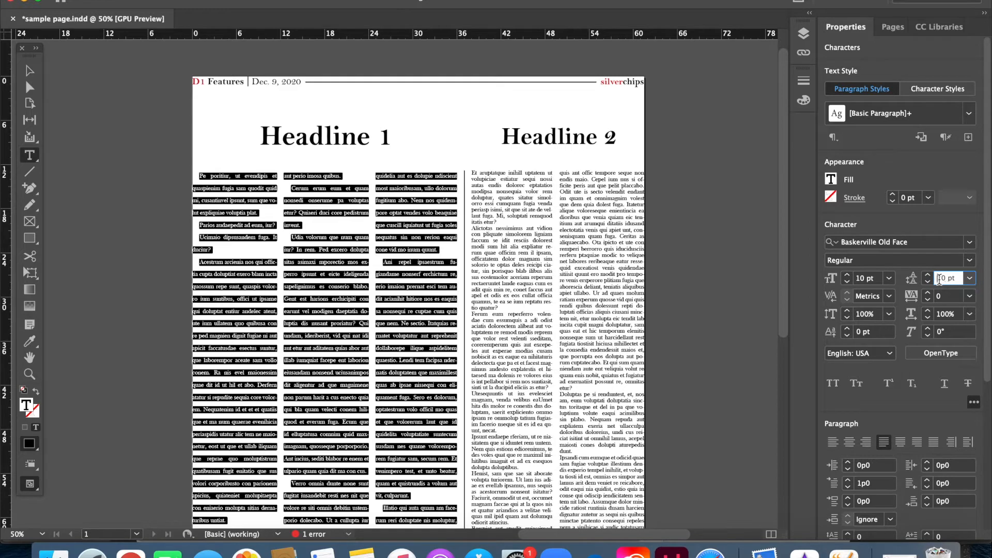
pyautogui.press('Return')
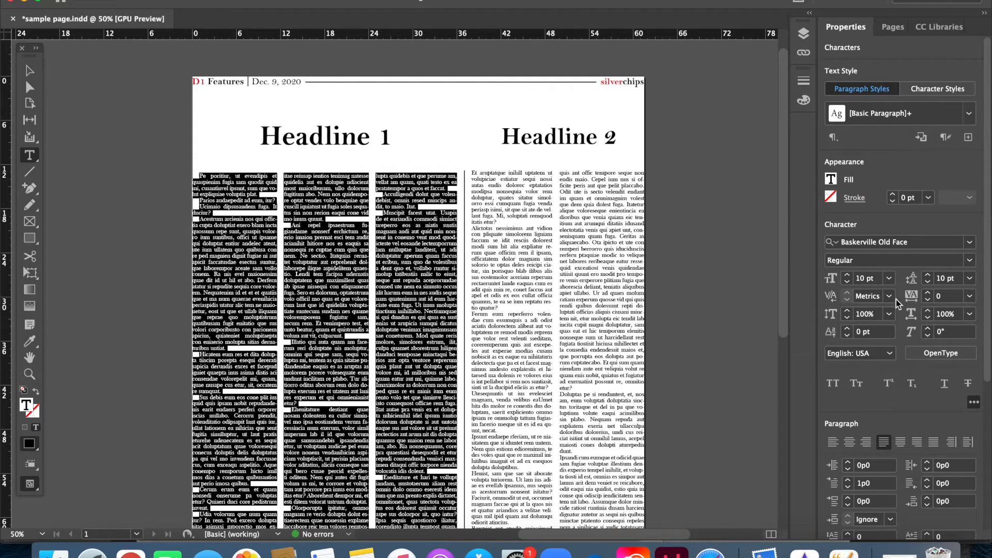
# - Select the Headline 1 text and increase its tracking to 130
pyautogui.tripleClick(353, 139)
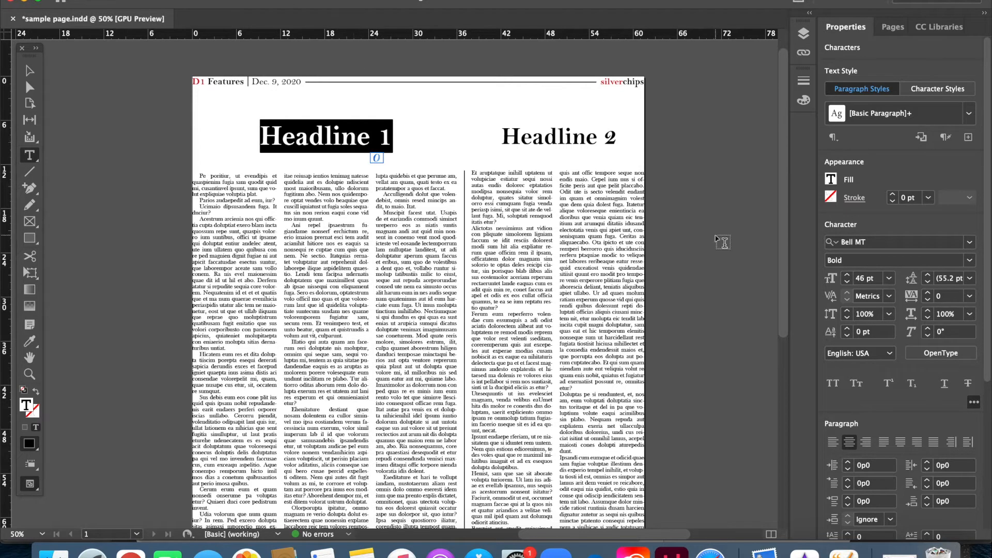
pyautogui.click(927, 292)
pyautogui.click(928, 293)
pyautogui.click(928, 293)
pyautogui.click(928, 293)
pyautogui.click(928, 293)
pyautogui.click(928, 293)
pyautogui.click(928, 294)
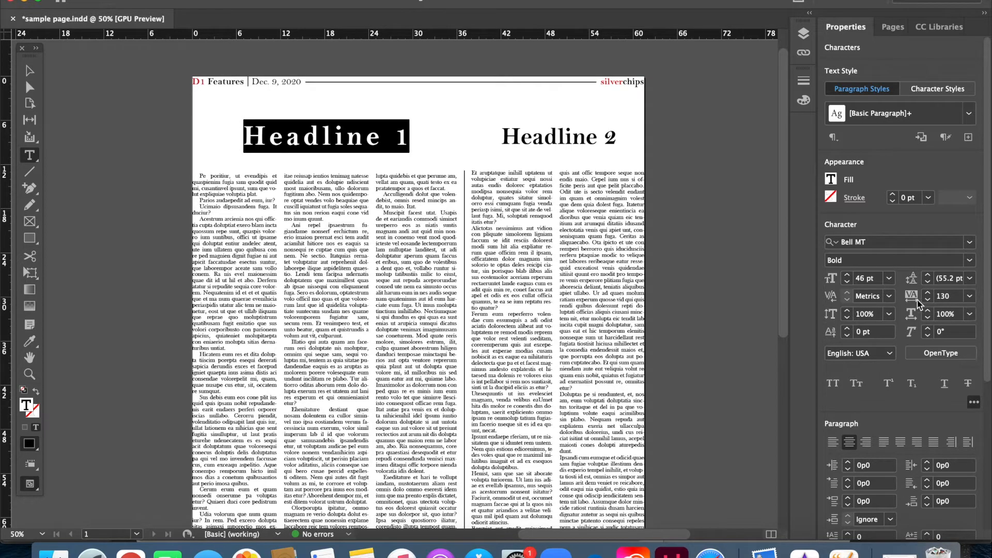
# - Set the Headline 1 text's tracking to 0
pyautogui.click(944, 298)
pyautogui.write('0')
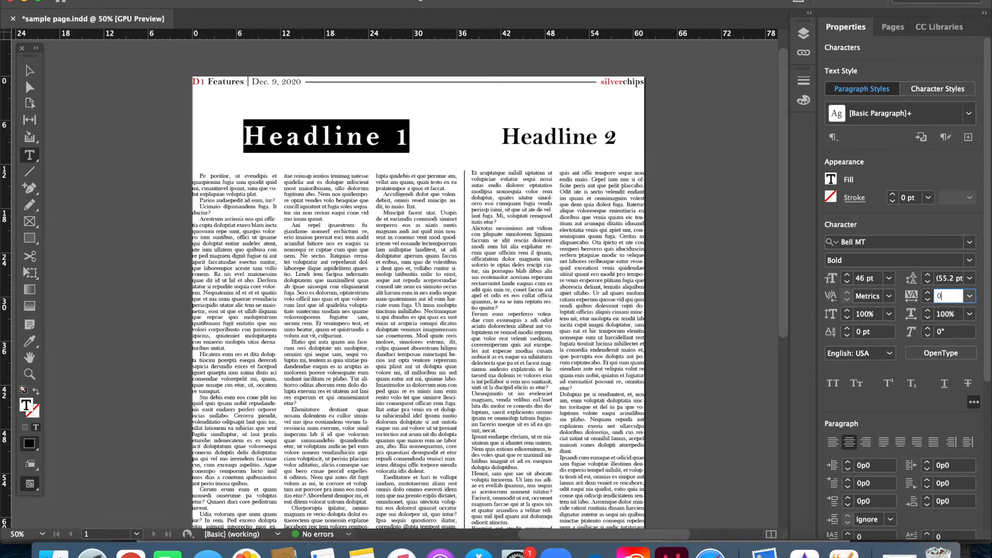
pyautogui.press('Return')
# - Try a tracking of 10 on the Headline 1 text and tighten it to -20
pyautogui.click(927, 293)
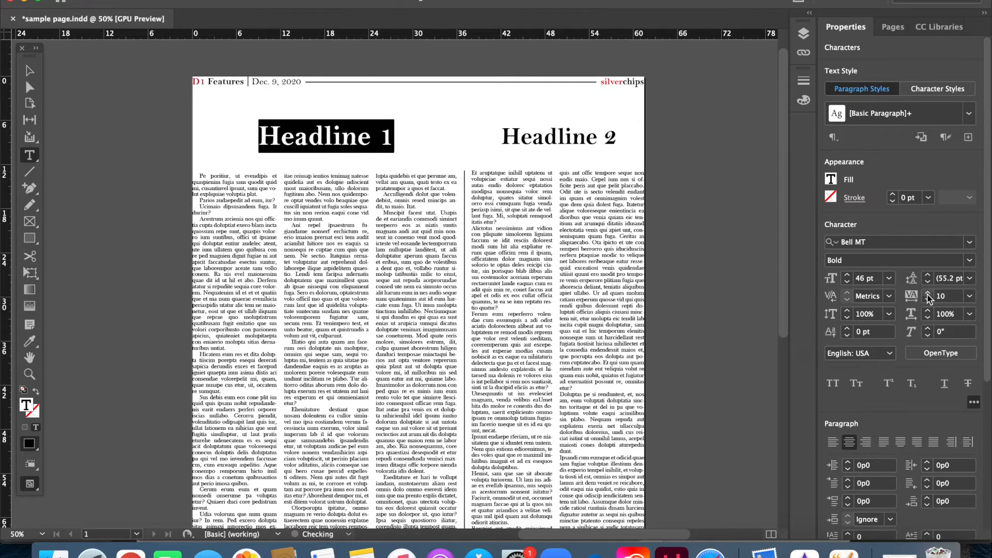
pyautogui.click(928, 300)
pyautogui.click(928, 300)
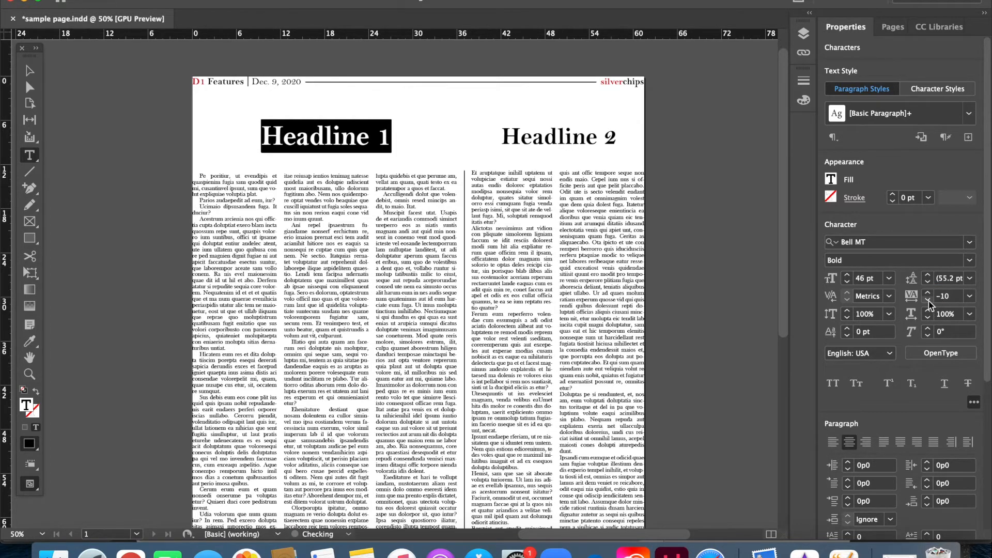
pyautogui.click(928, 300)
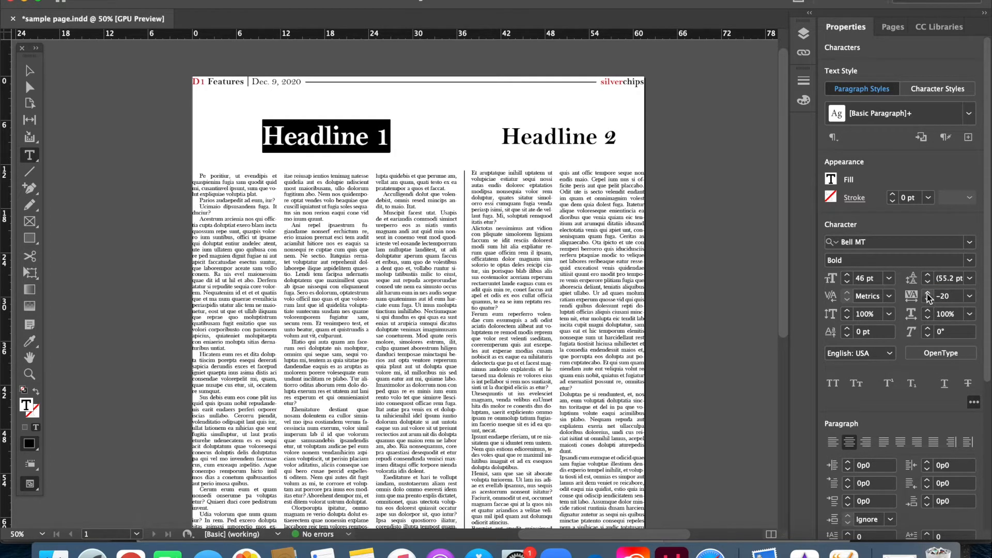
# - Loosen the Headline 1 text's tracking to 20 and bring it back to 0
pyautogui.click(927, 294)
pyautogui.click(927, 294)
pyautogui.click(927, 293)
pyautogui.click(927, 294)
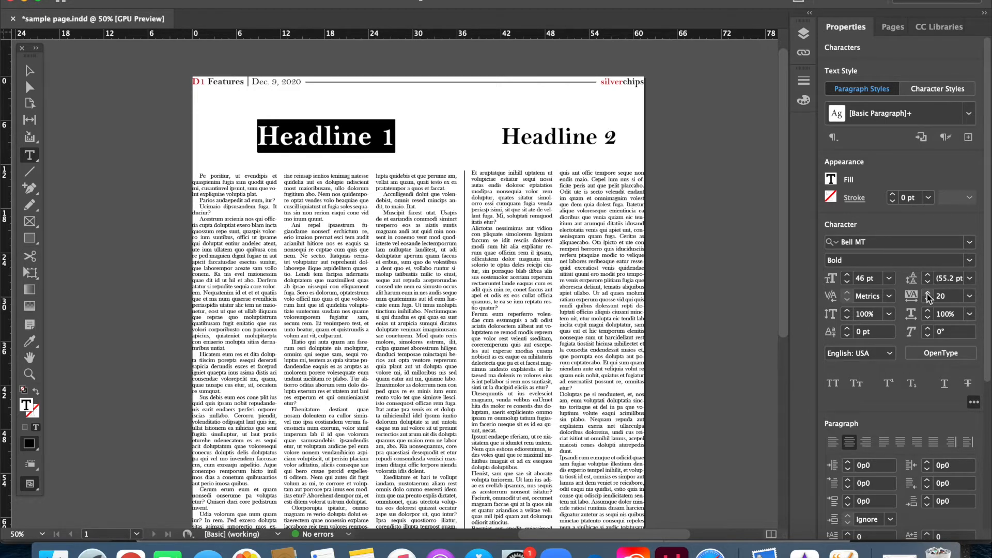
pyautogui.click(927, 300)
pyautogui.click(927, 299)
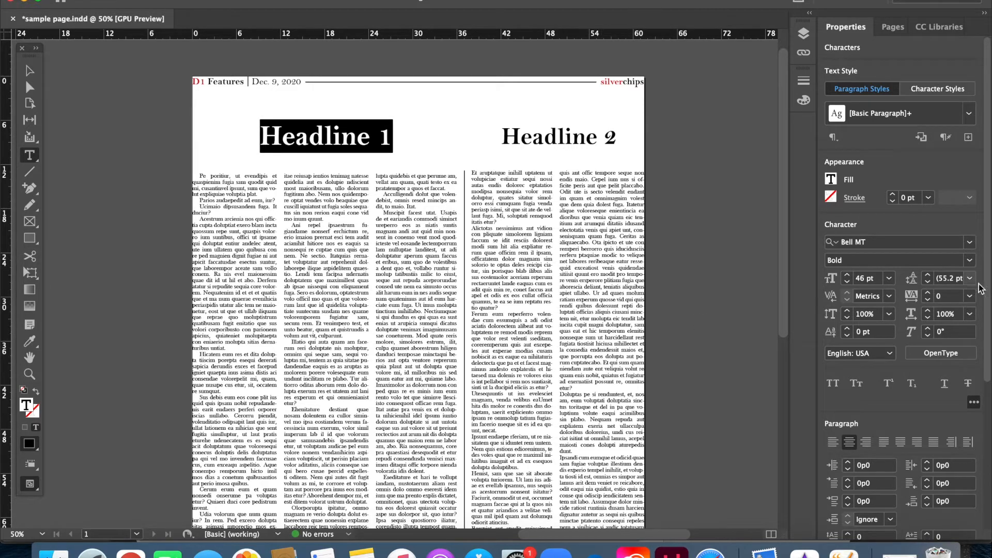
# - Select the passage from the end of the first full paragraph into the next one in the third column and set its language to Spanish
pyautogui.moveTo(987, 301); pyautogui.dragTo(986, 333)
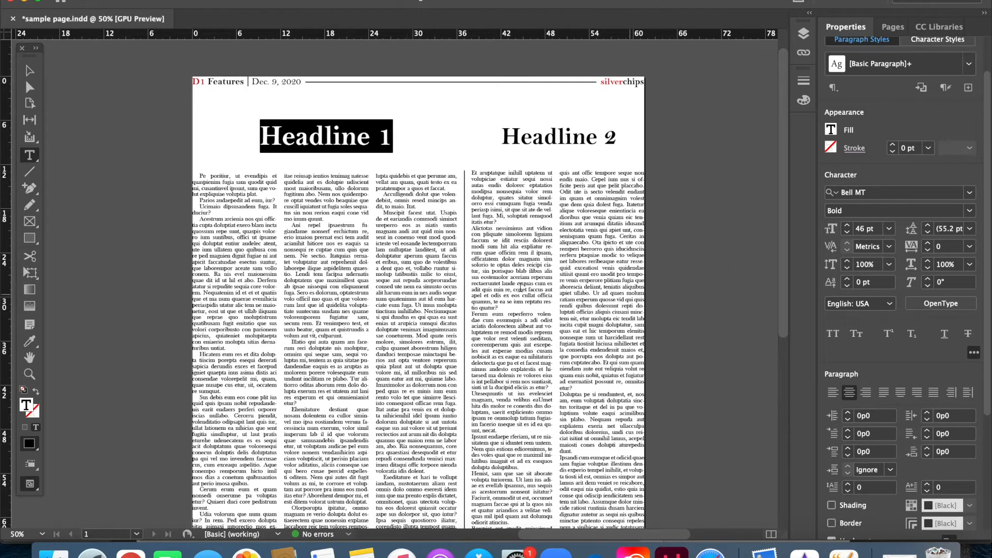
pyautogui.moveTo(377, 197); pyautogui.dragTo(431, 274)
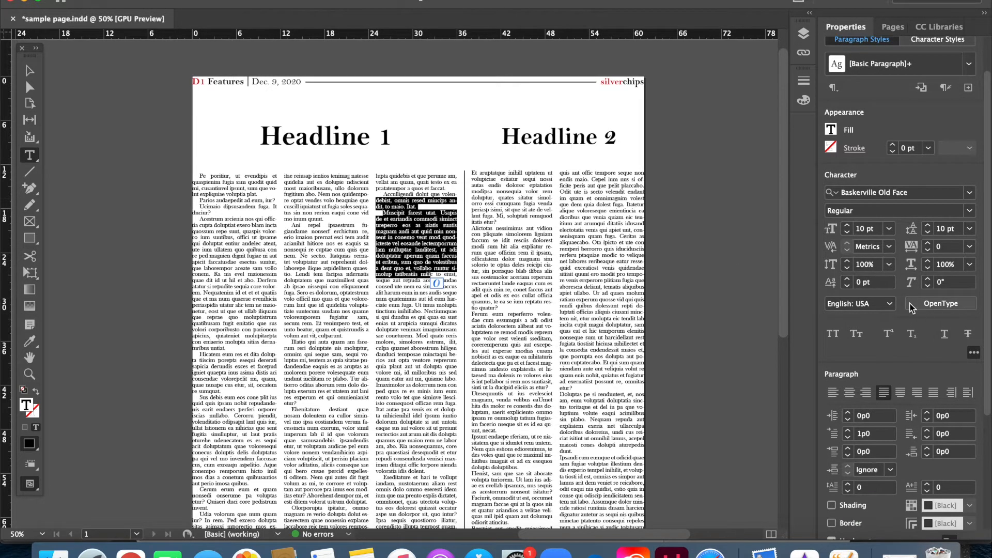
pyautogui.click(888, 303)
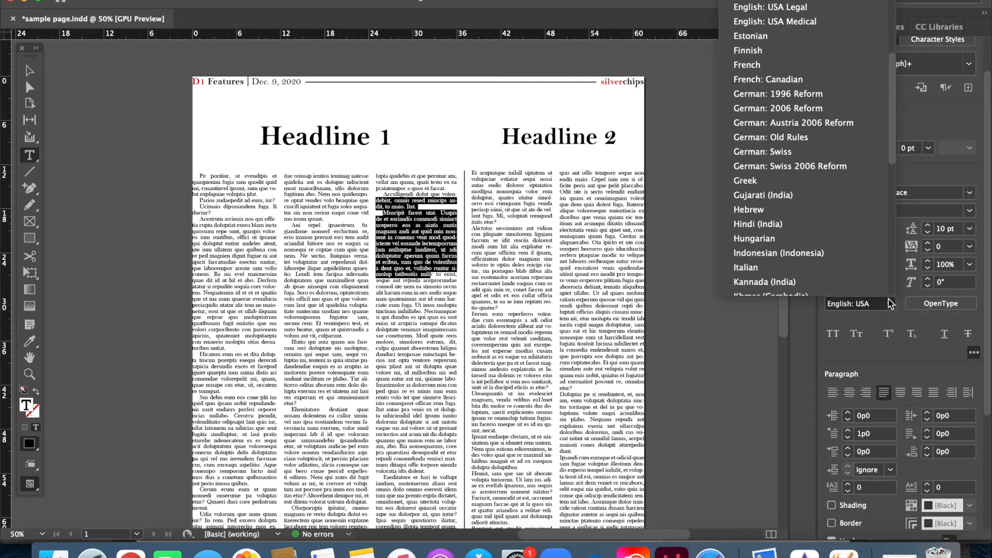
pyautogui.scroll(-5, 890, 303)
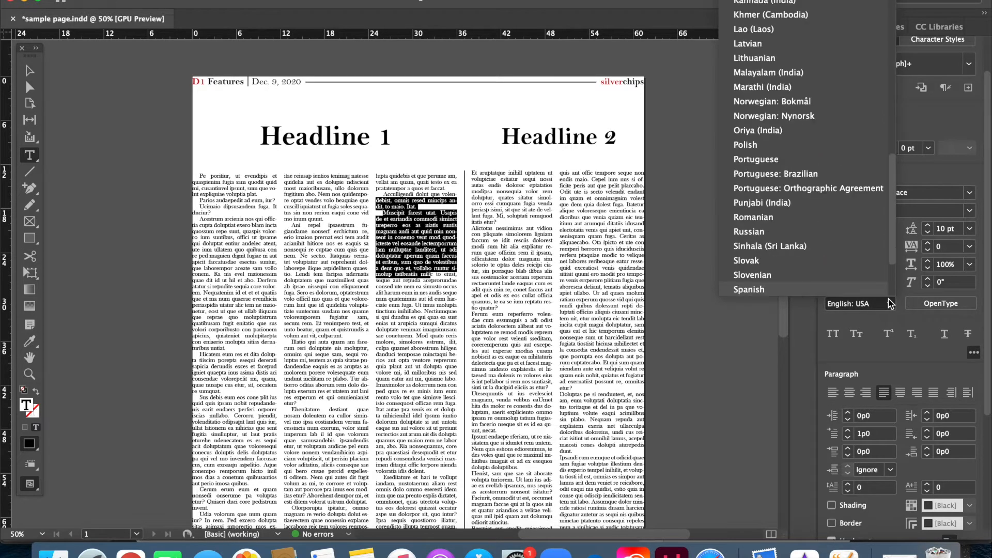
pyautogui.click(813, 293)
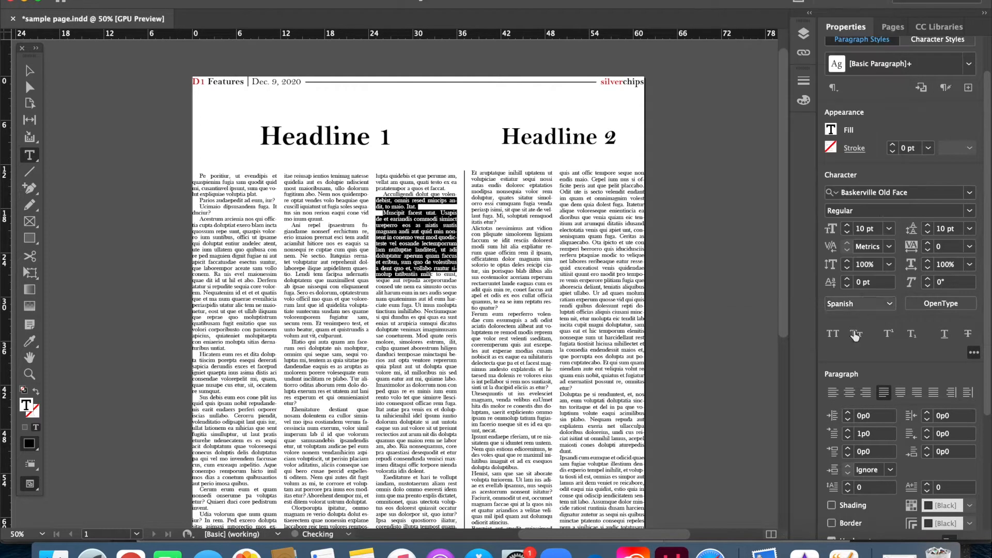
# - Set the selected passage's language to English: USA
pyautogui.click(889, 304)
pyautogui.scroll(8, 889, 304)
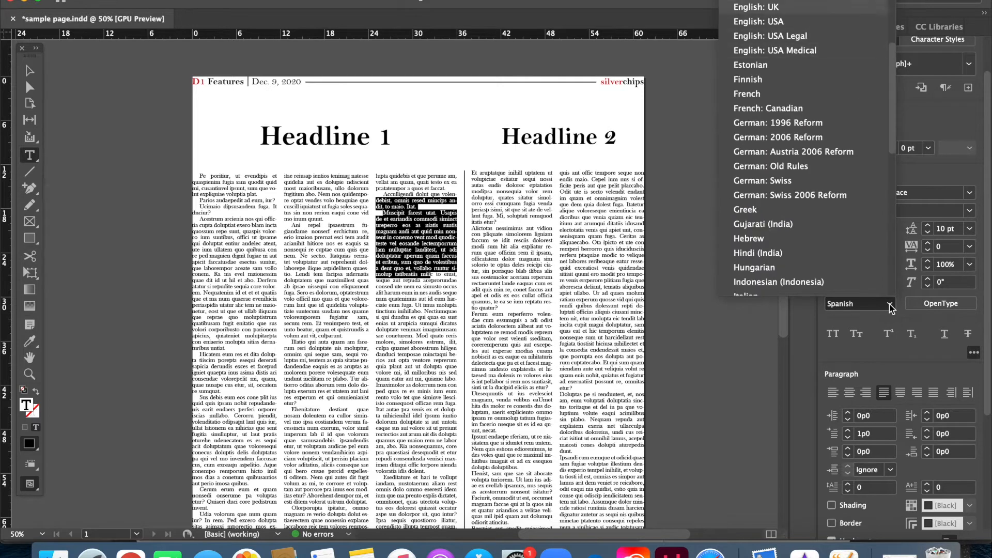
pyautogui.click(790, 22)
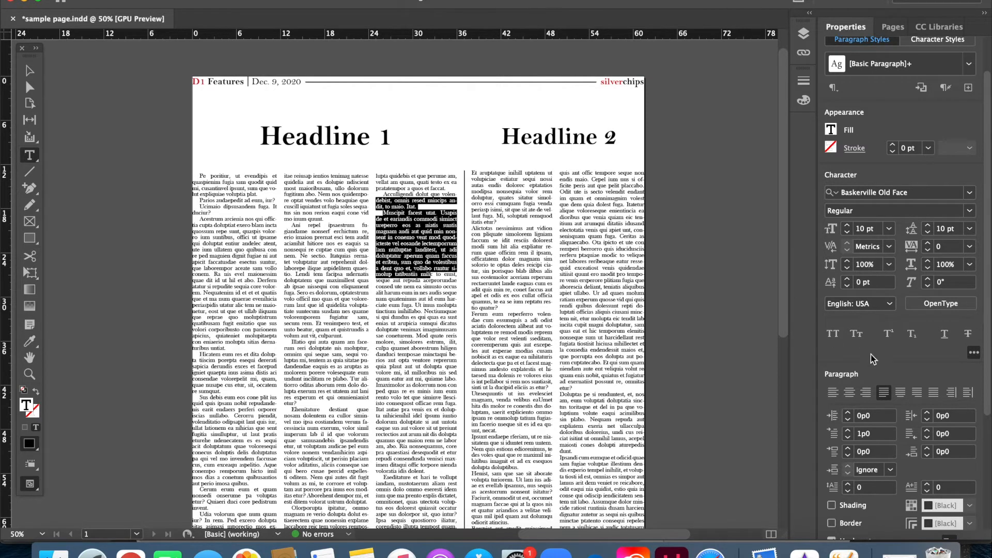
# - Hide the additional character options and show them again, moving on to the paragraph settings
pyautogui.moveTo(986, 340); pyautogui.dragTo(987, 369)
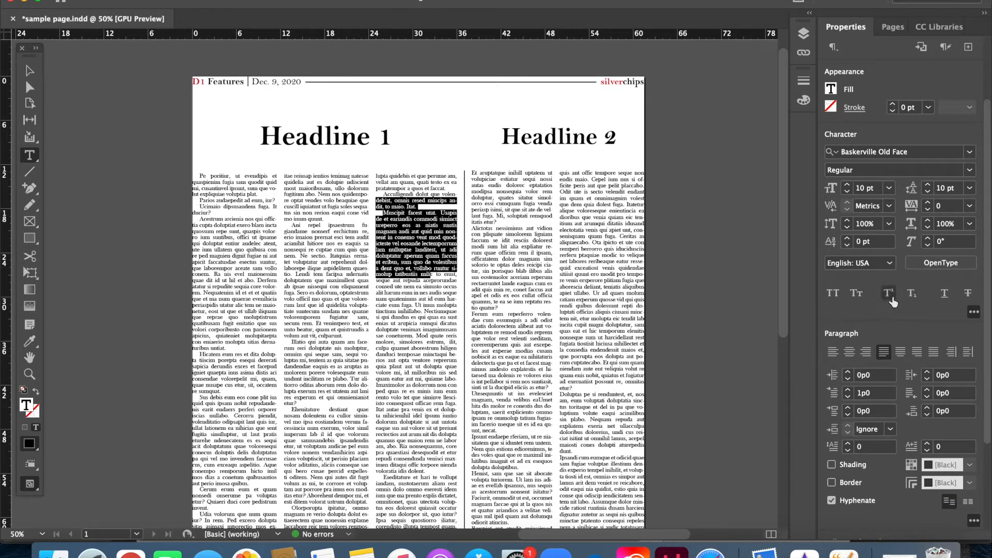
pyautogui.click(974, 311)
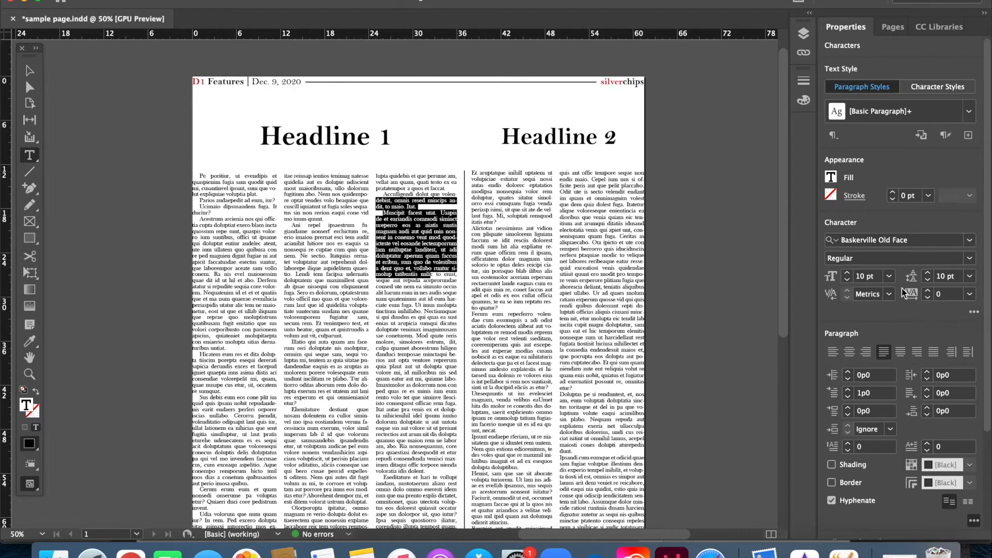
pyautogui.click(973, 312)
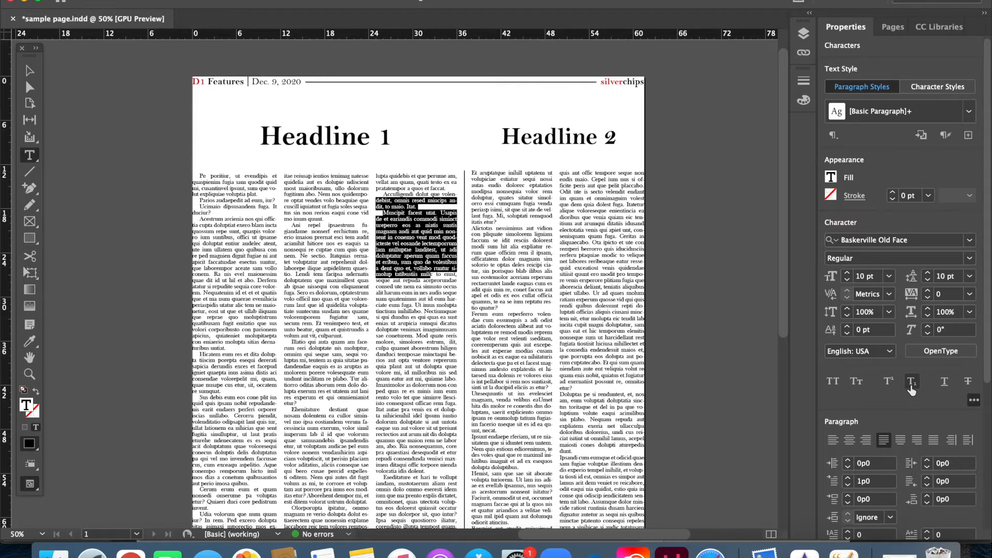
pyautogui.moveTo(989, 351); pyautogui.dragTo(989, 446)
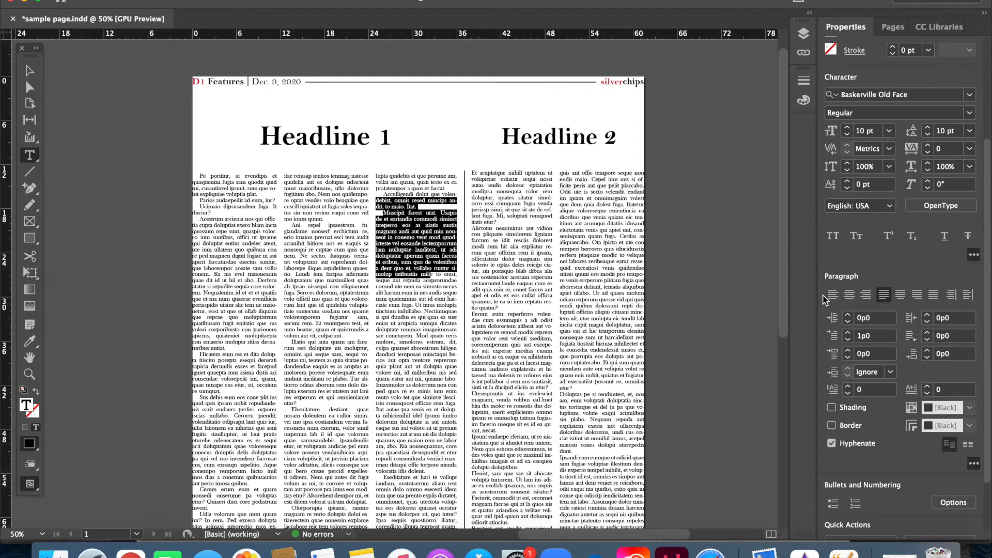
# - Select the whole article text under Headline 1, and then only the short last line of a paragraph in the second column
pyautogui.click(232, 188)
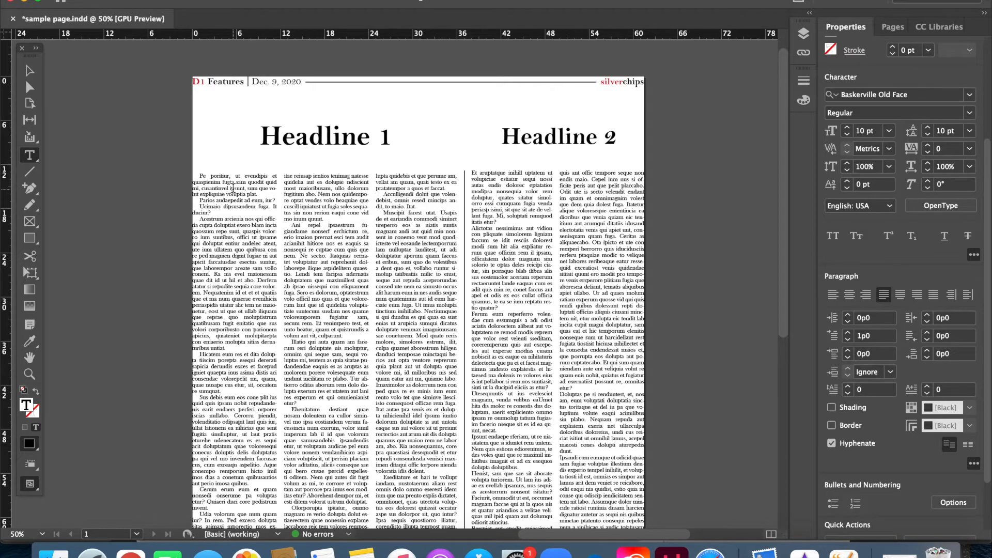
pyautogui.press('super+a')
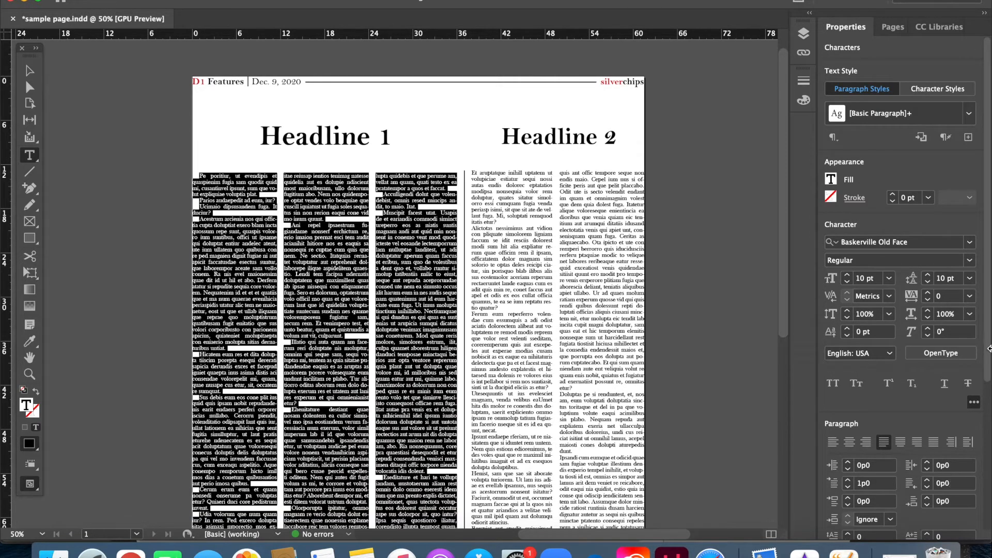
pyautogui.moveTo(988, 346); pyautogui.dragTo(988, 404)
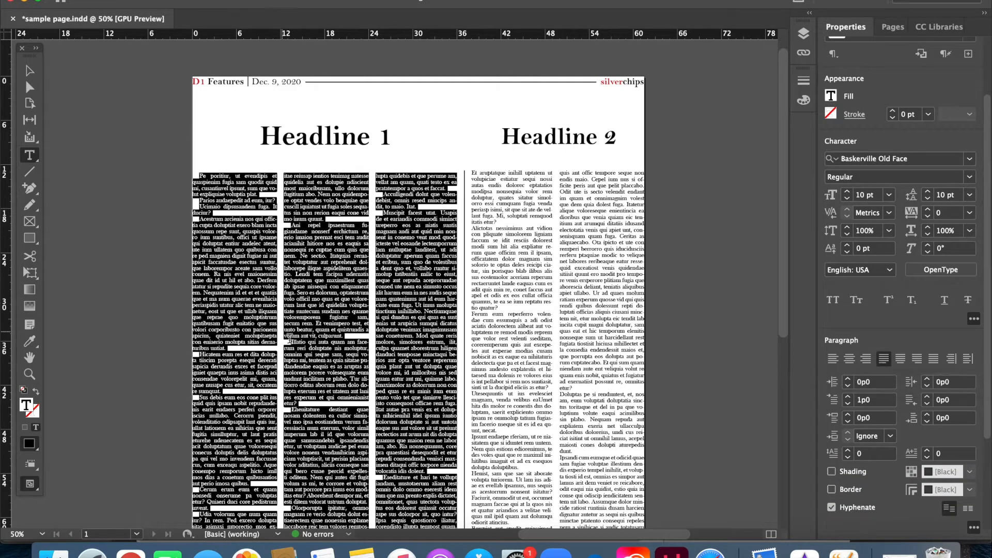
pyautogui.tripleClick(352, 336)
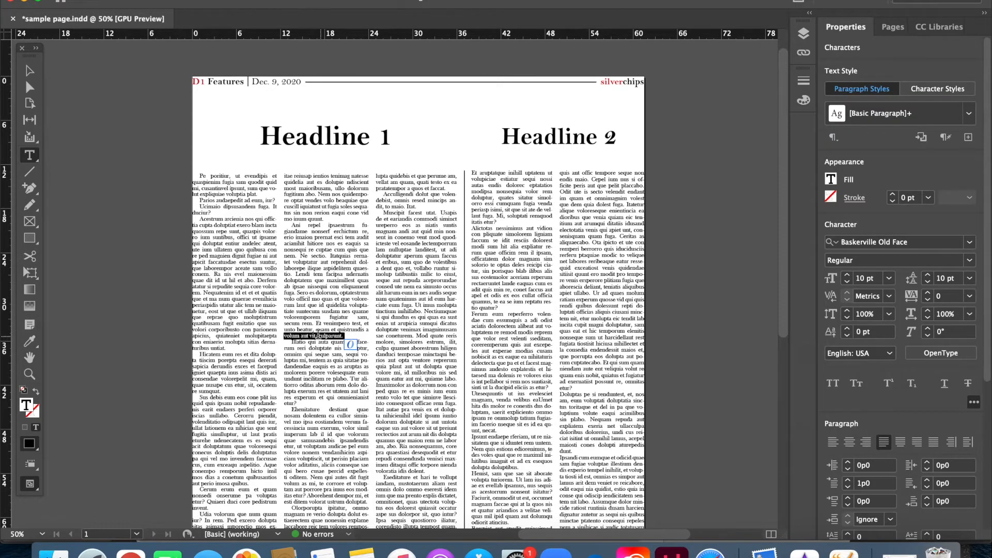
# - Select the whole article under Headline 1 and try left, center and right alignment on it
pyautogui.click(318, 334)
pyautogui.press('super+a')
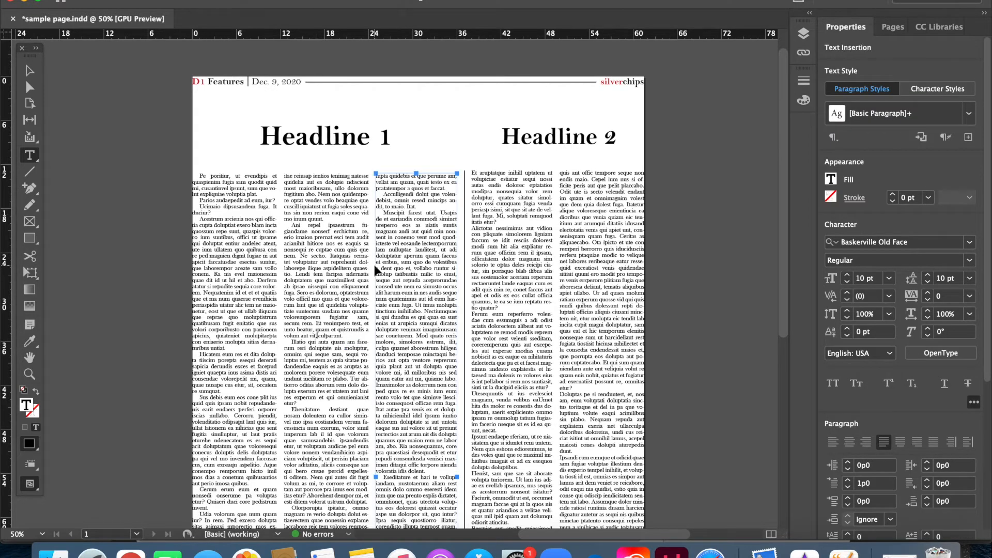
pyautogui.click(833, 442)
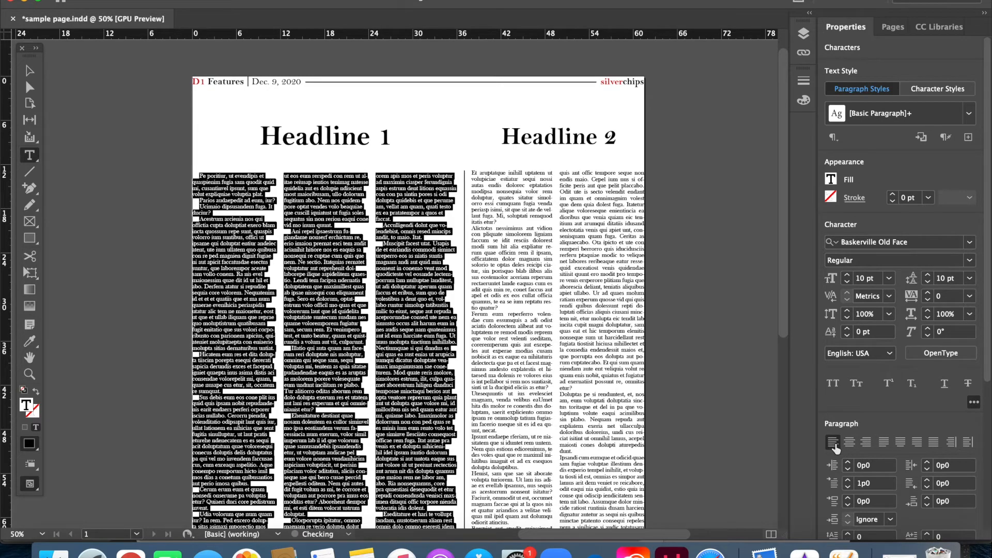
pyautogui.click(849, 442)
pyautogui.click(865, 442)
# - Try justifying the article text with the last line aligned left, centered, aligned right and fully justified
pyautogui.click(884, 442)
pyautogui.click(900, 442)
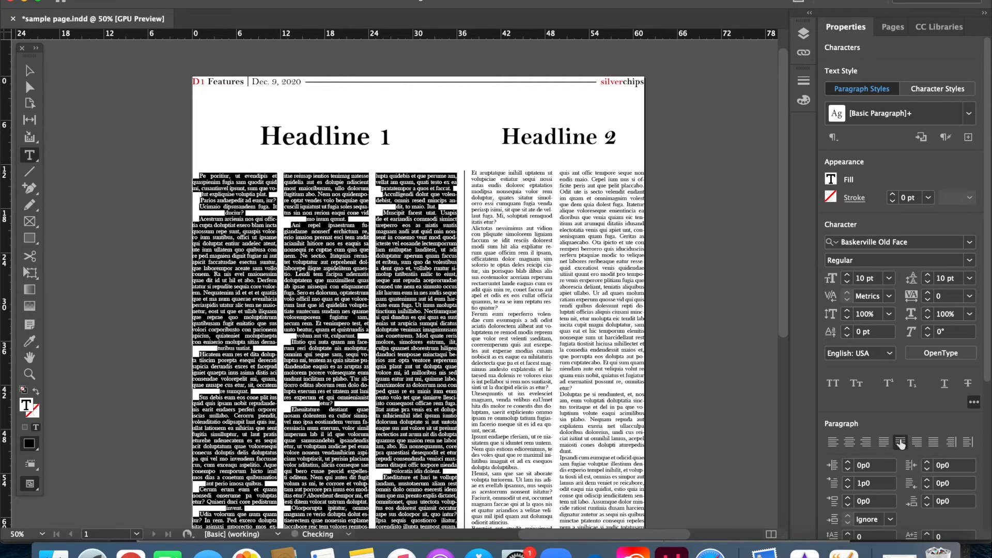
pyautogui.click(917, 443)
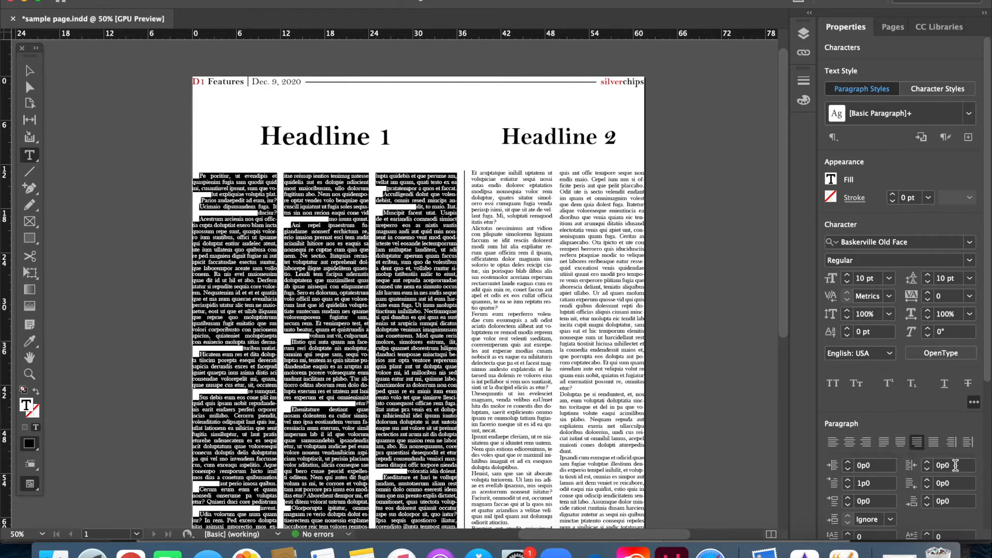
pyautogui.click(932, 447)
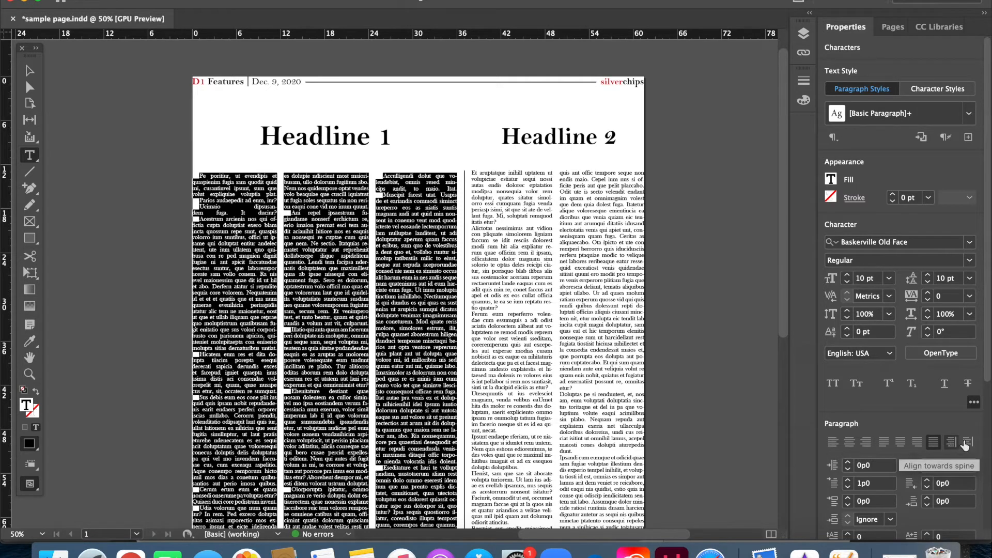
# - Switch the article text to left alignment and then back to justified with the last line aligned left
pyautogui.click(835, 440)
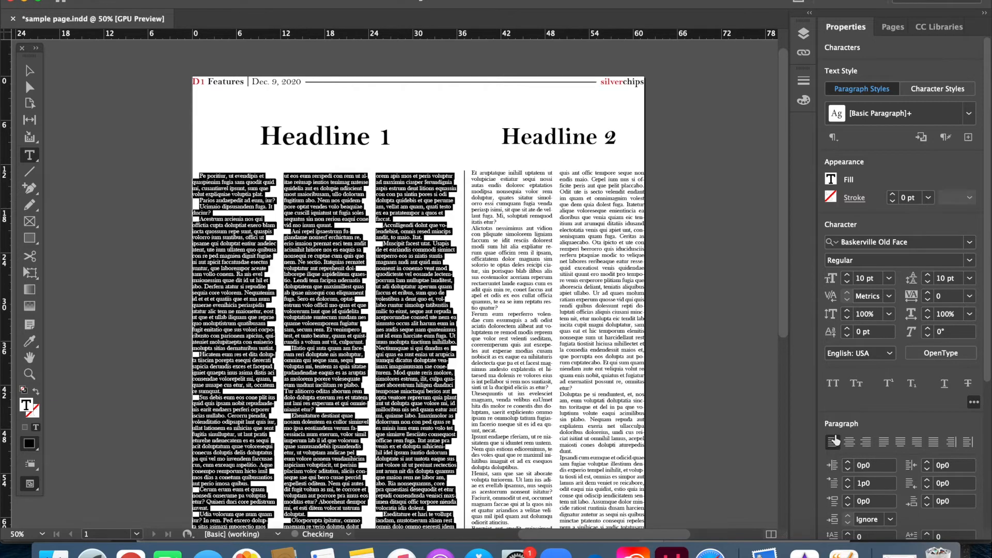
pyautogui.click(877, 443)
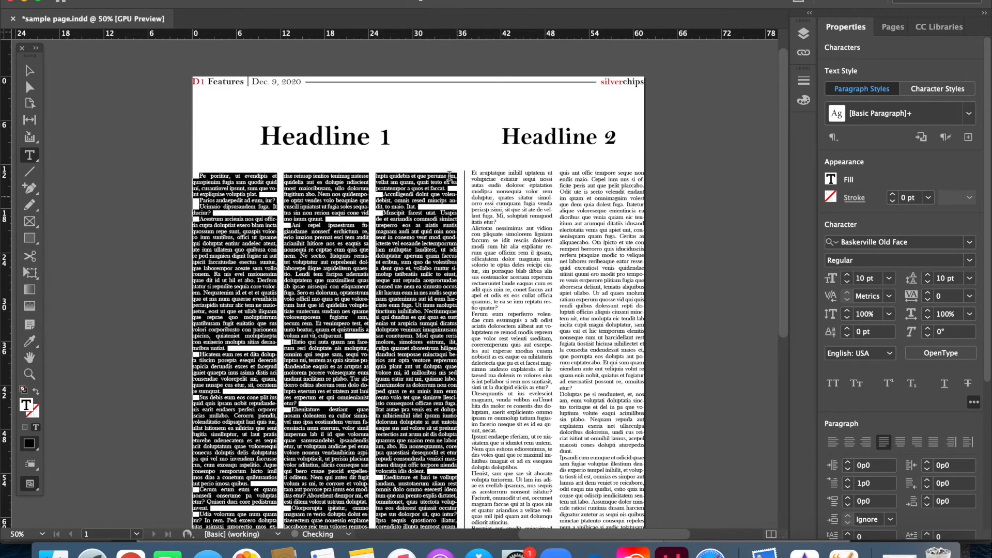
# - Select the Headline 1 text and examine its alignment and other paragraph settings
pyautogui.tripleClick(367, 136)
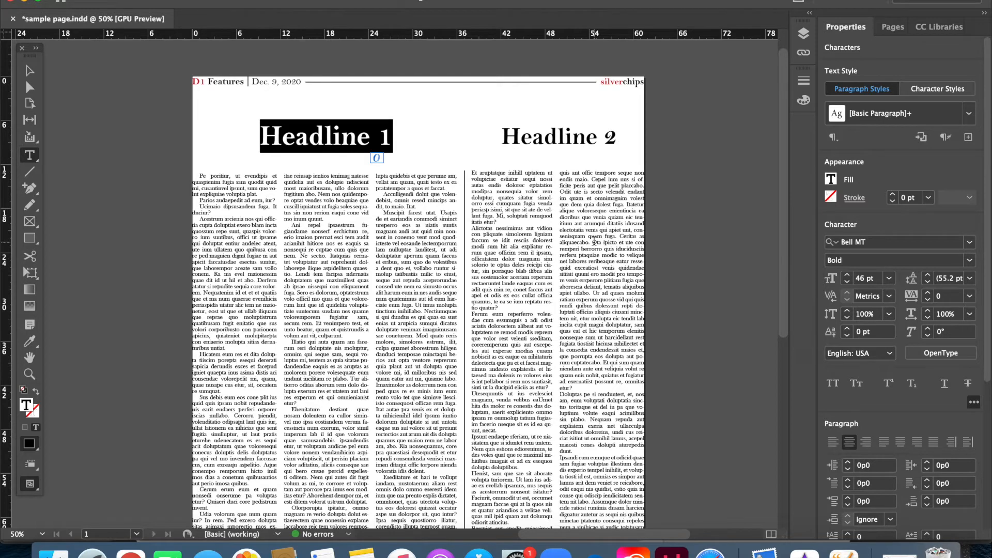
pyautogui.click(374, 274)
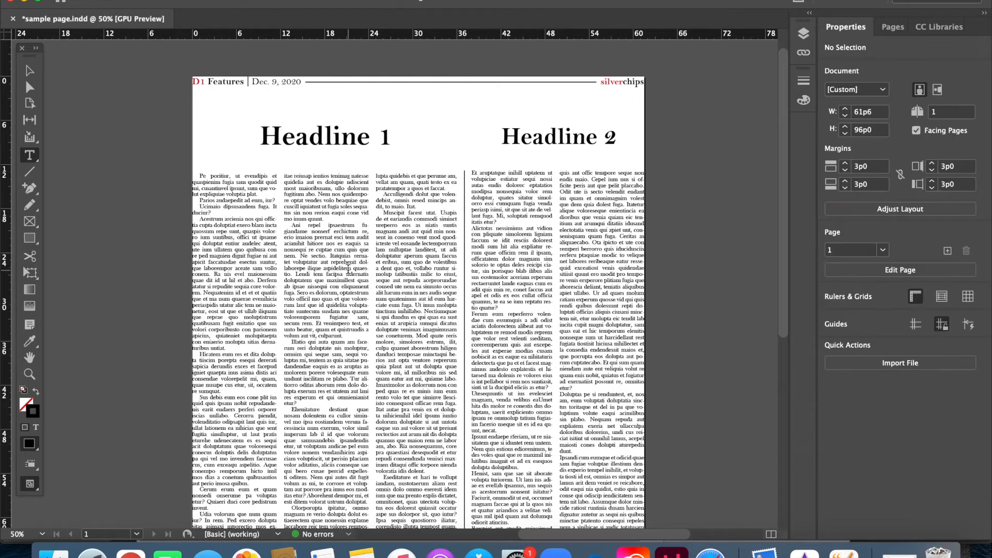
pyautogui.doubleClick(334, 126)
pyautogui.click(333, 126)
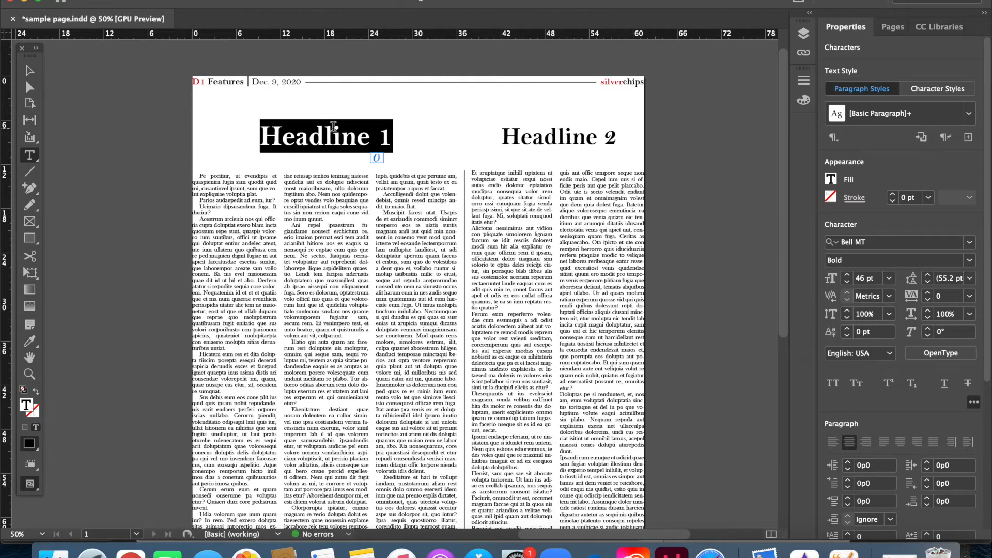
pyautogui.moveTo(333, 126); pyautogui.dragTo(331, 168)
pyautogui.scroll(-1, 987, 369)
pyautogui.scroll(-3, 988, 369)
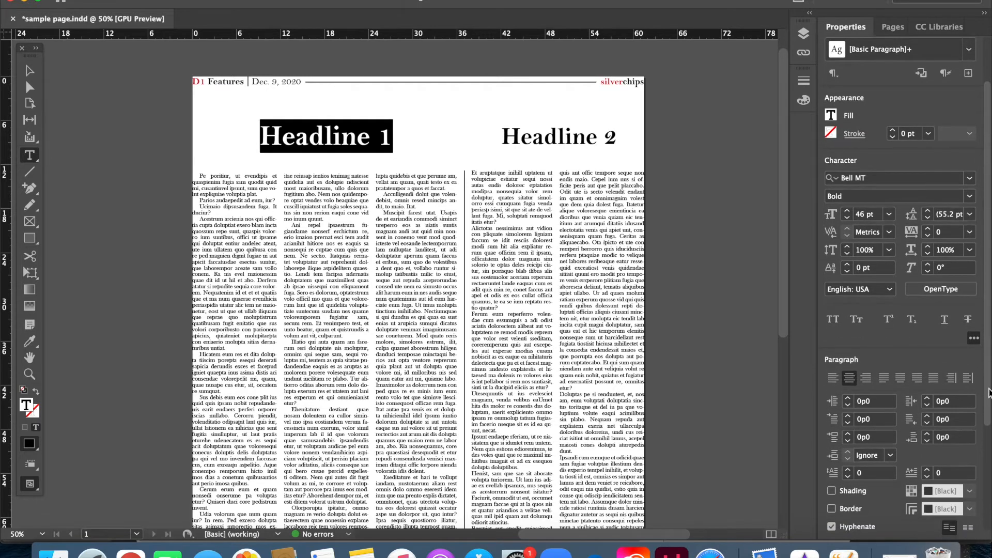
# - Set the first-line indent of the first column's "Acestrum arcienia" paragraph to 0 and deselect it
pyautogui.tripleClick(250, 250)
pyautogui.click(251, 249)
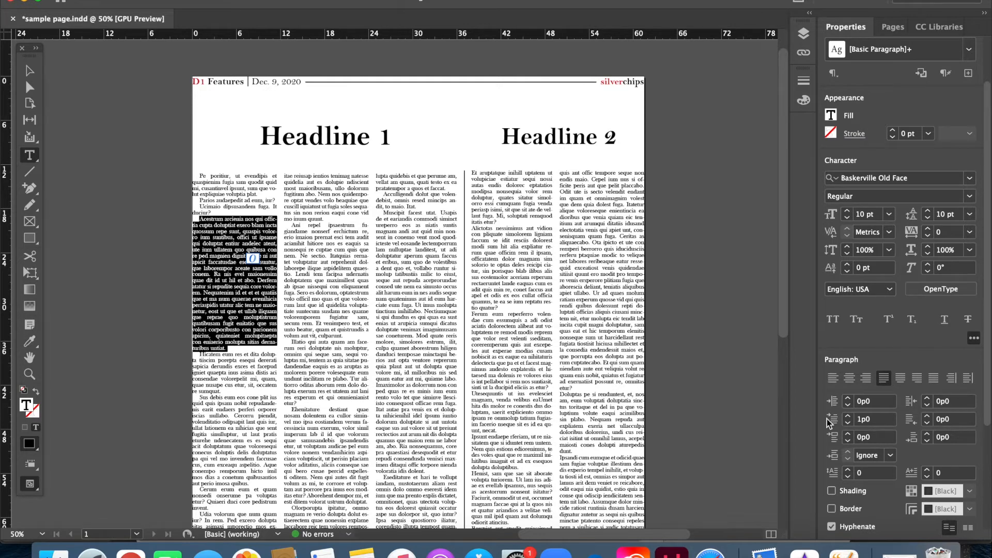
pyautogui.click(861, 419)
pyautogui.write('0')
pyautogui.click(70, 396)
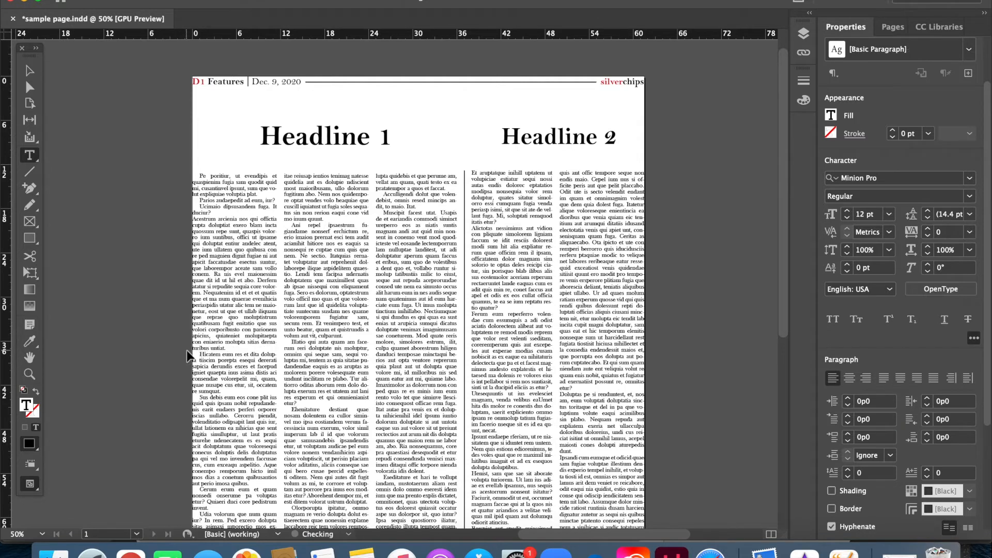
# - Select the whole article under Headline 1 and set its first-line indent to 0
pyautogui.press('super+a')
pyautogui.click(301, 350)
pyautogui.press('super+a')
pyautogui.click(867, 483)
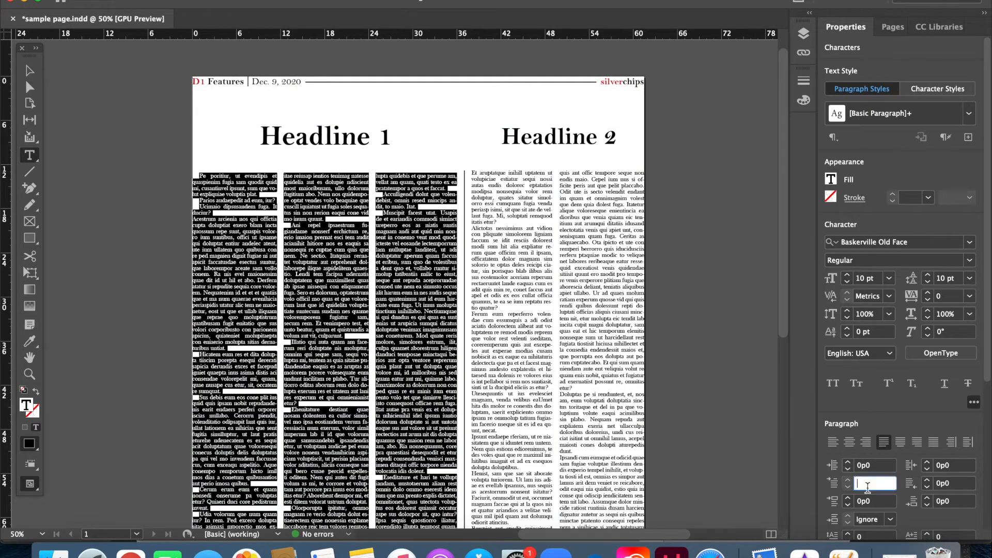
pyautogui.write('0')
pyautogui.press('Return')
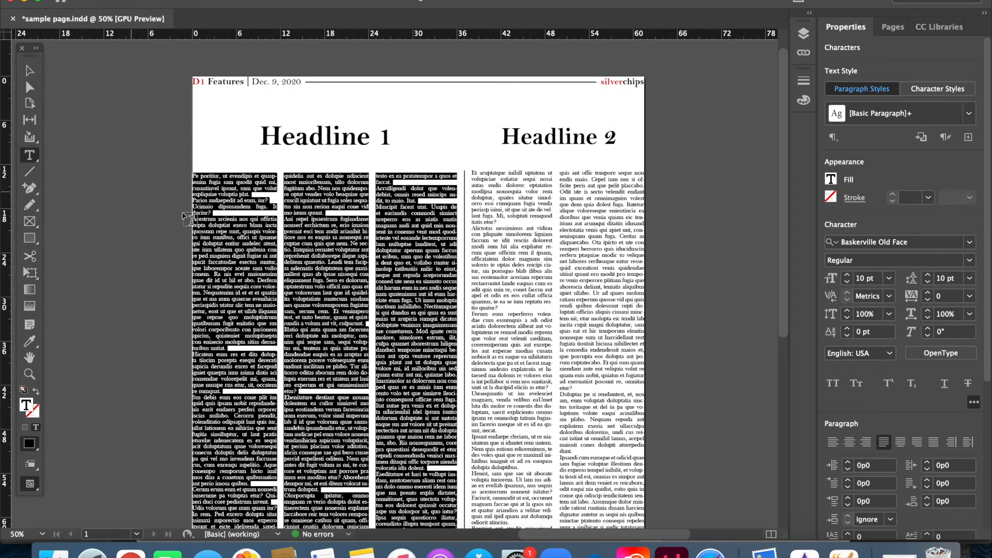
# - Set the first-line indent of the whole article text to 1p0
pyautogui.click(859, 483)
pyautogui.write('1')
pyautogui.press('Return')
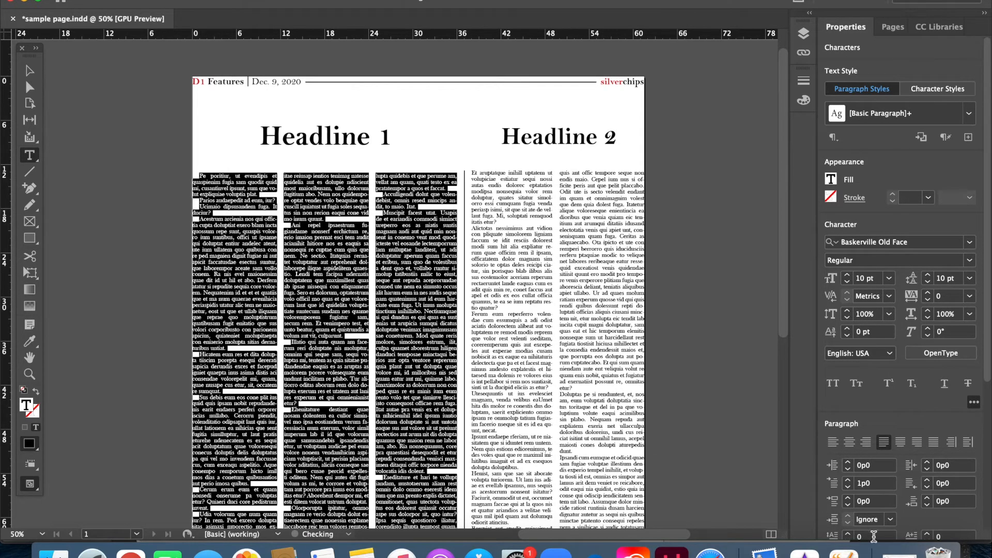
# - Place the text cursor in the first column's "Hicatem eum" paragraph and increase the space before it
pyautogui.click(214, 345)
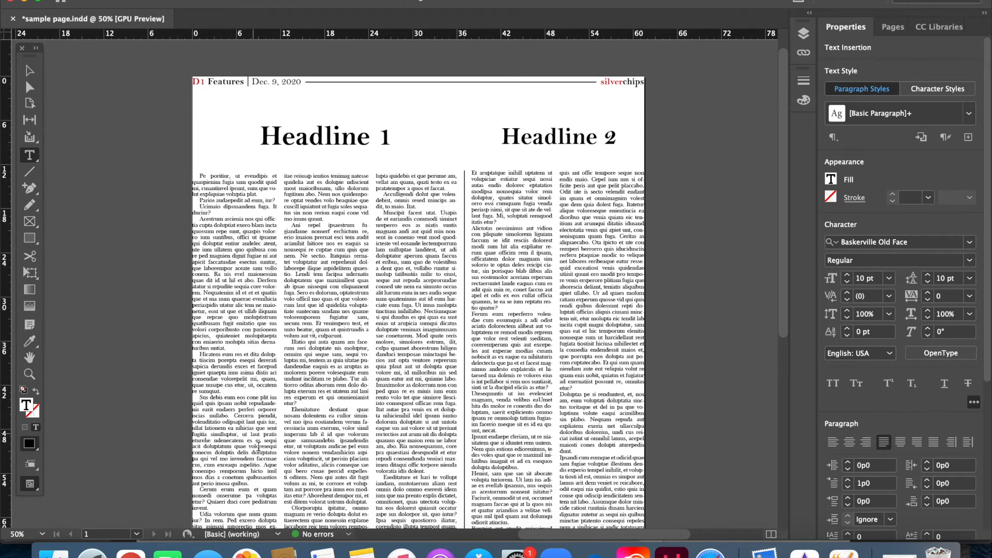
pyautogui.scroll(-1, 258, 447)
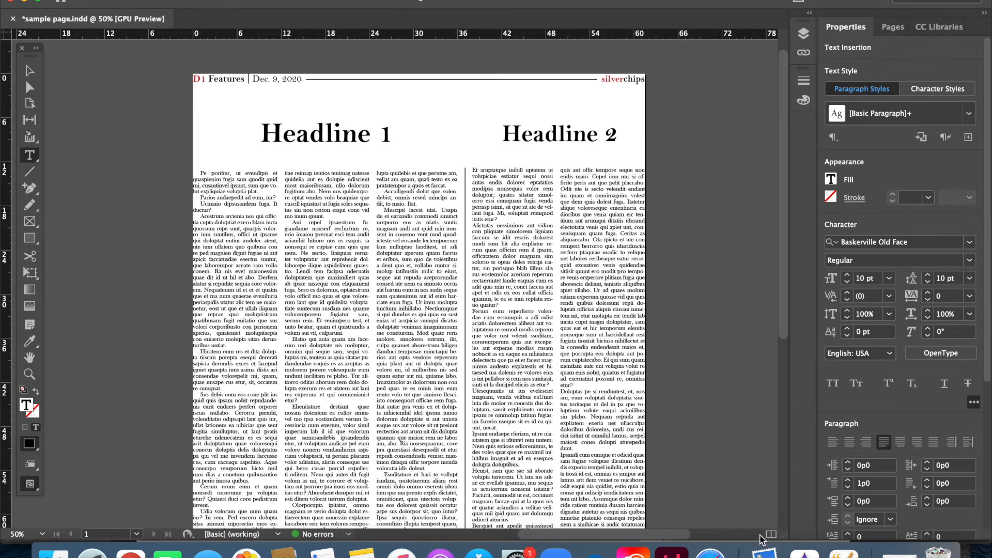
pyautogui.click(848, 497)
pyautogui.click(848, 498)
pyautogui.click(848, 497)
pyautogui.click(848, 498)
pyautogui.click(848, 499)
pyautogui.click(847, 499)
pyautogui.click(848, 498)
pyautogui.click(847, 499)
pyautogui.click(848, 498)
pyautogui.click(848, 499)
pyautogui.click(848, 498)
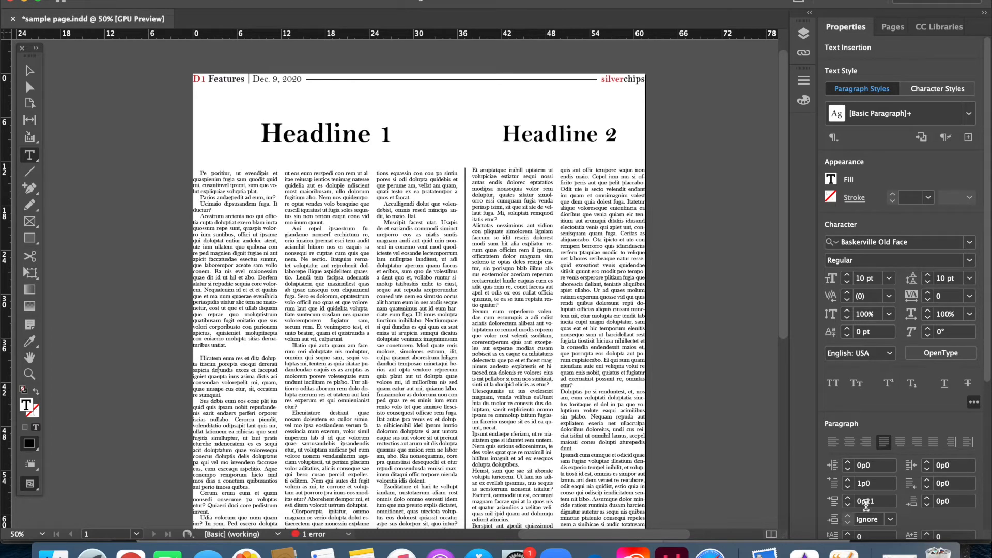
# - Set the space before the "Hicatem eum" paragraph to 0
pyautogui.click(869, 501)
pyautogui.write('0')
pyautogui.press('Return')
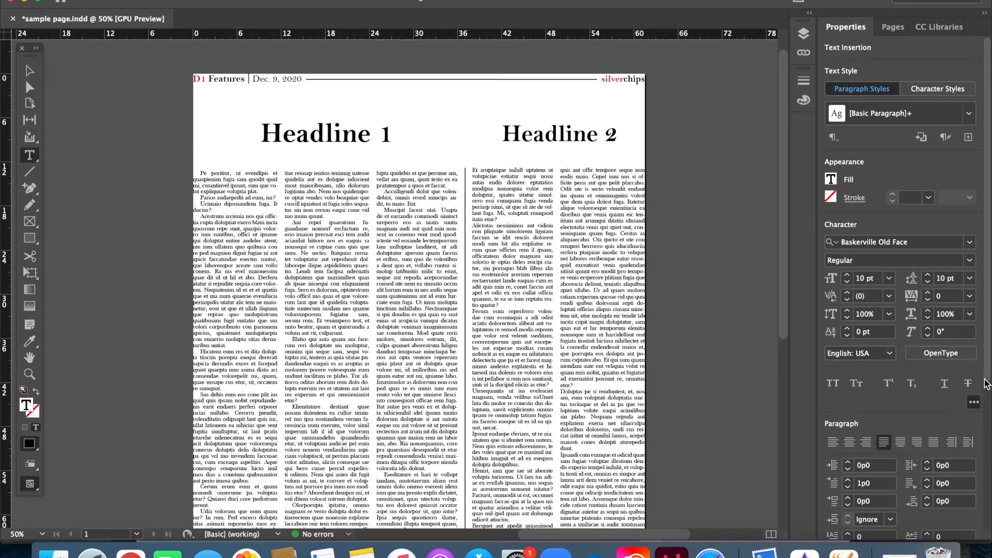
# - Add a two-line drop cap to the first paragraph of the article under Headline 1
pyautogui.scroll(-2, 987, 413)
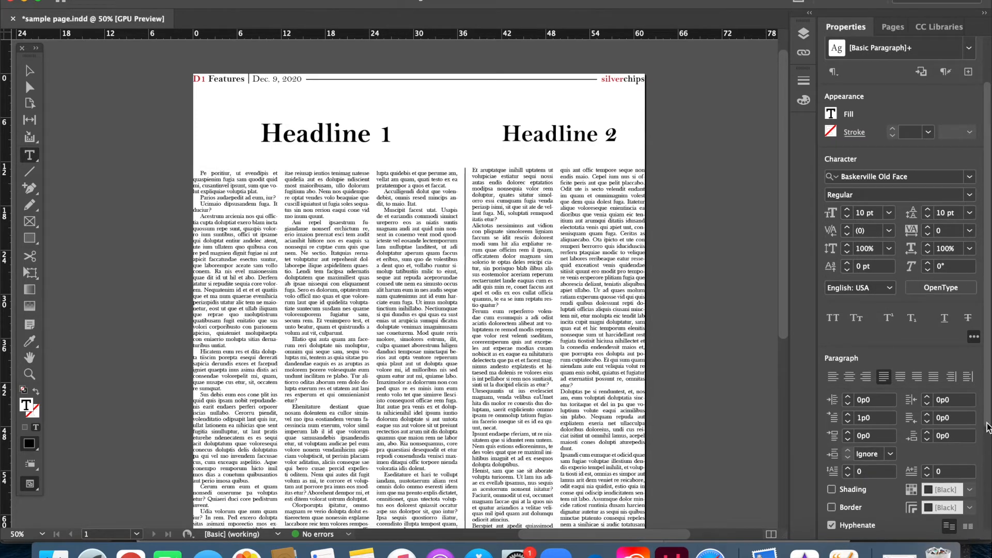
pyautogui.scroll(-1, 987, 429)
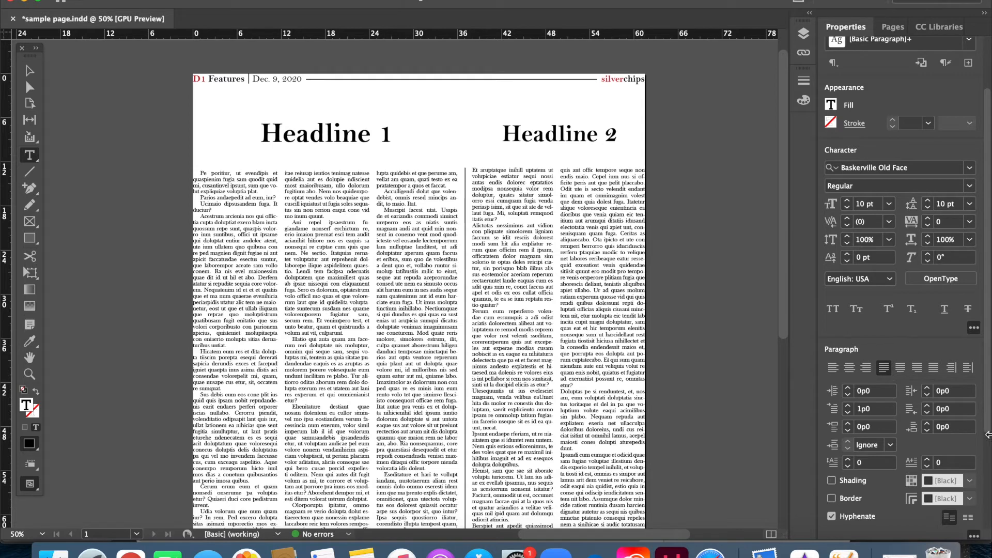
pyautogui.moveTo(987, 394); pyautogui.dragTo(988, 460)
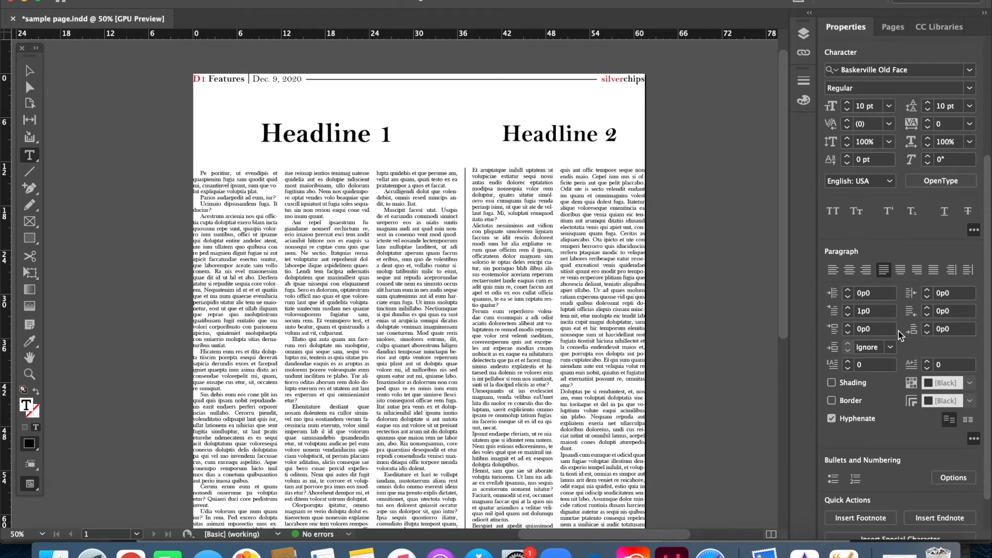
pyautogui.tripleClick(204, 170)
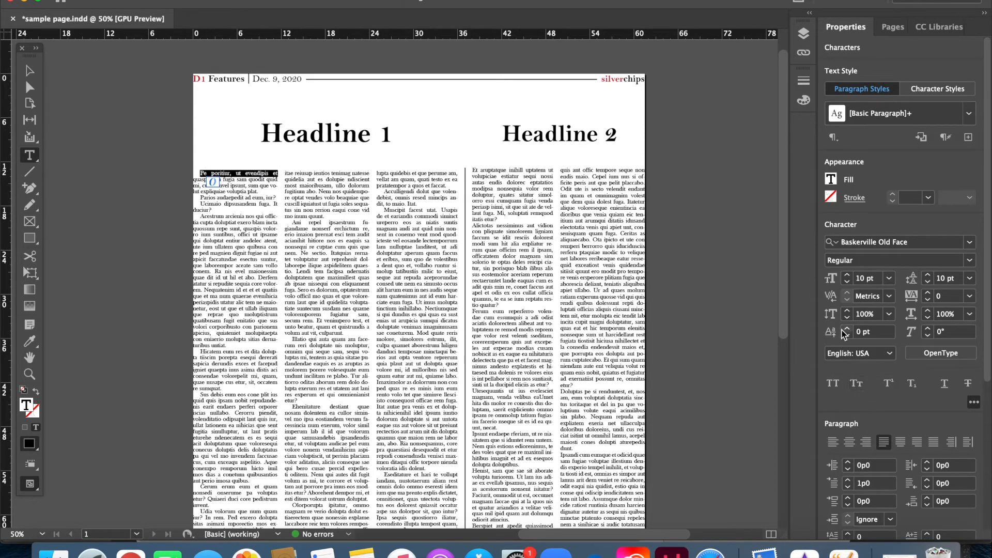
pyautogui.scroll(-3, 987, 373)
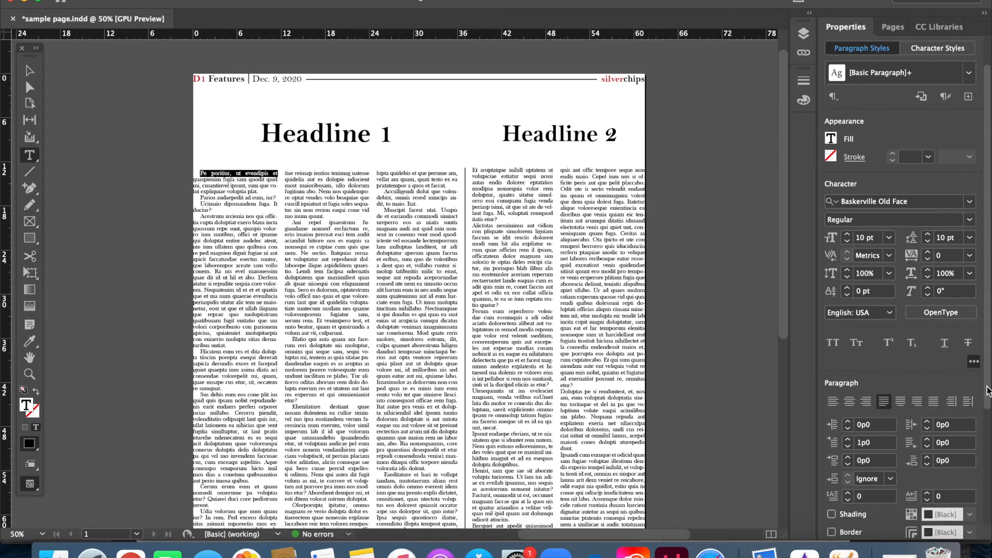
pyautogui.click(847, 497)
pyautogui.click(848, 497)
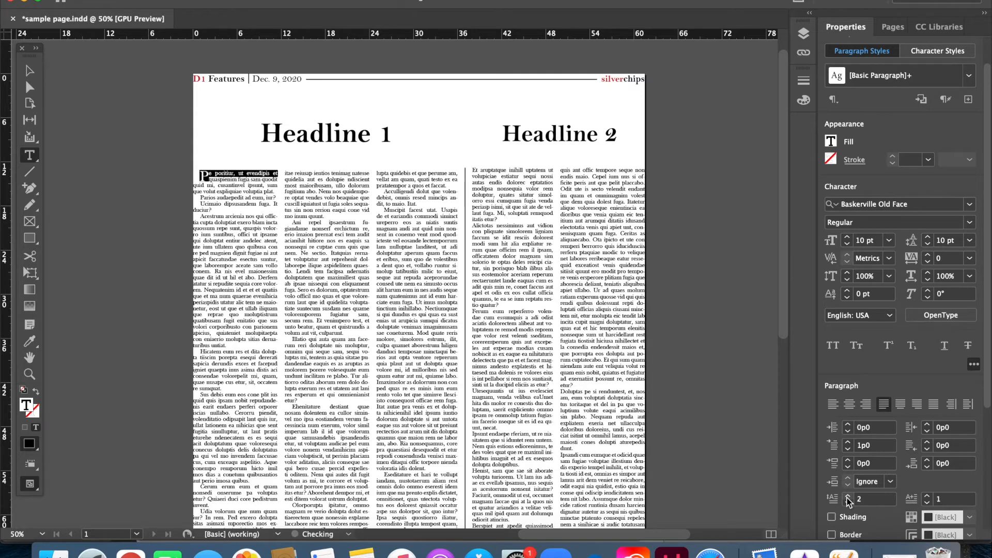
# - Select the drop cap letter "P" and increase the drop cap to five lines
pyautogui.click(199, 174)
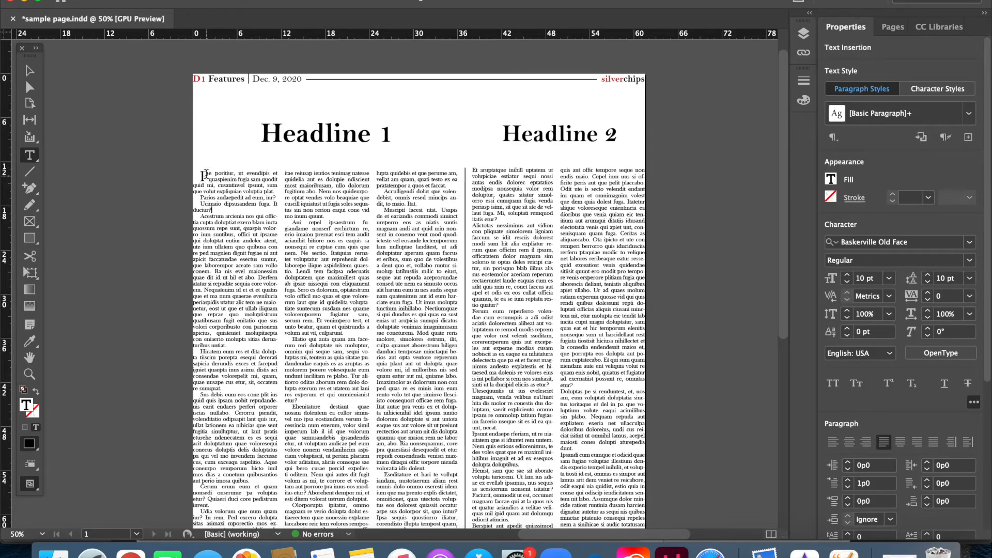
pyautogui.click(227, 182)
pyautogui.moveTo(208, 176); pyautogui.dragTo(200, 176)
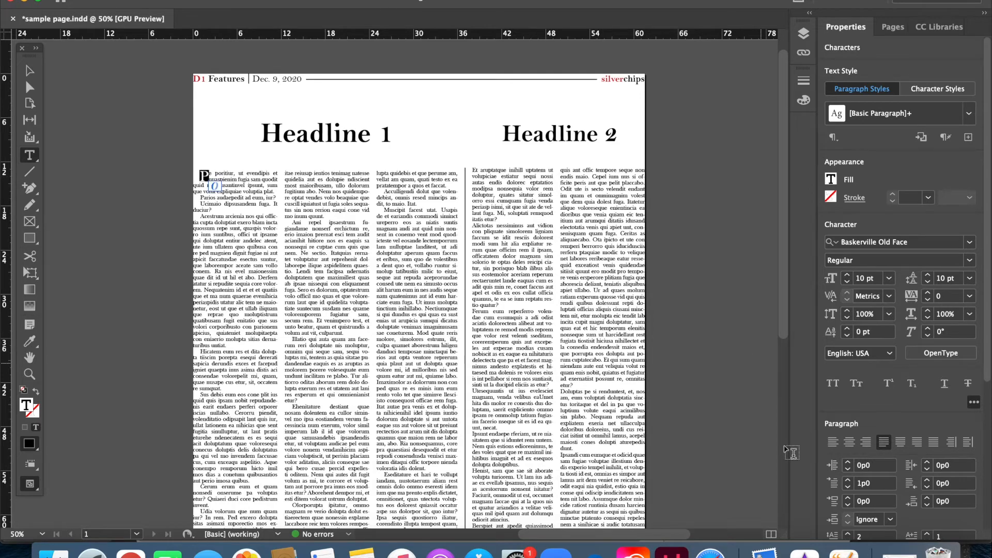
pyautogui.click(847, 533)
pyautogui.click(847, 533)
pyautogui.click(847, 533)
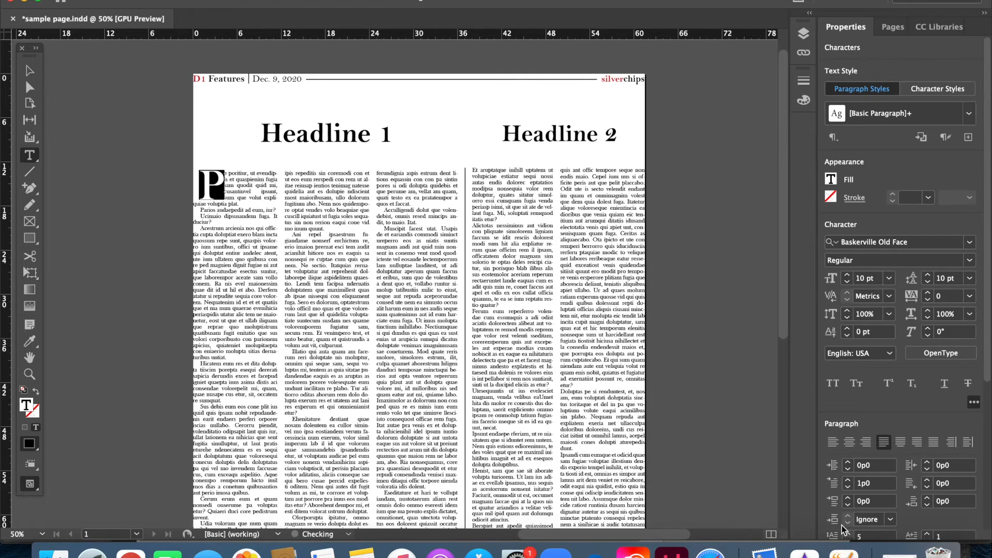
# - Set the number of drop cap lines in the first paragraph to 0
pyautogui.doubleClick(866, 536)
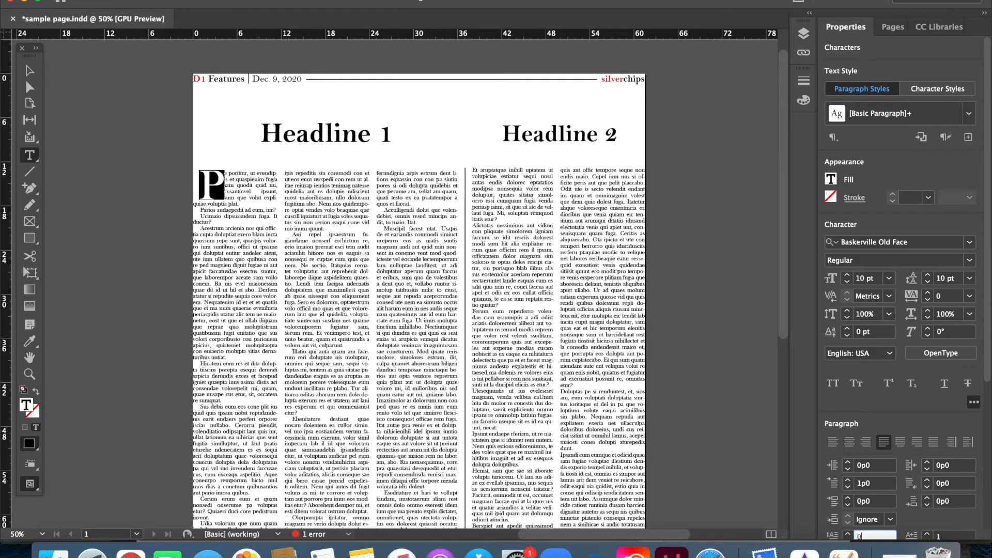
pyautogui.write('0')
pyautogui.press('Return')
pyautogui.click(221, 179)
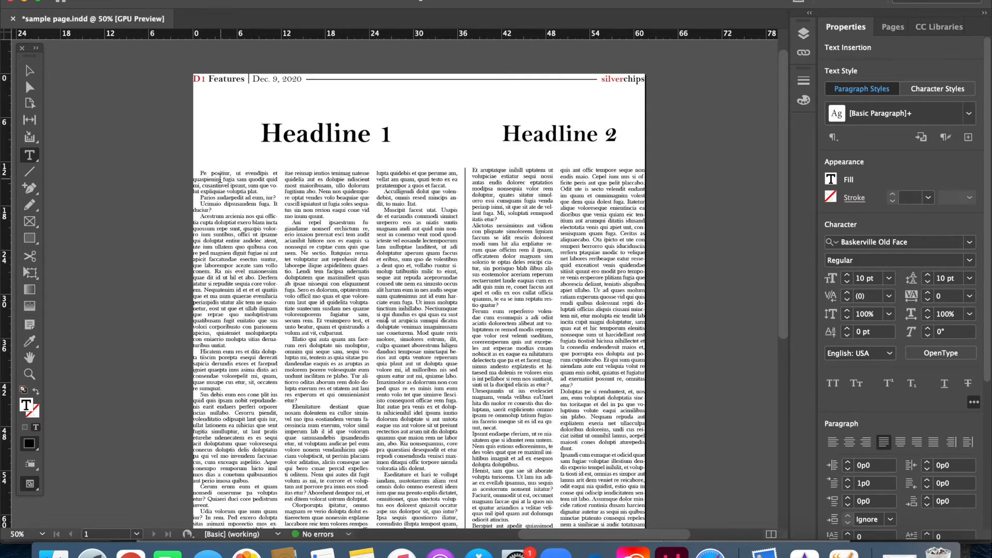
# - Select all of the article text under Headline 1 and delete it
pyautogui.scroll(-5, 984, 277)
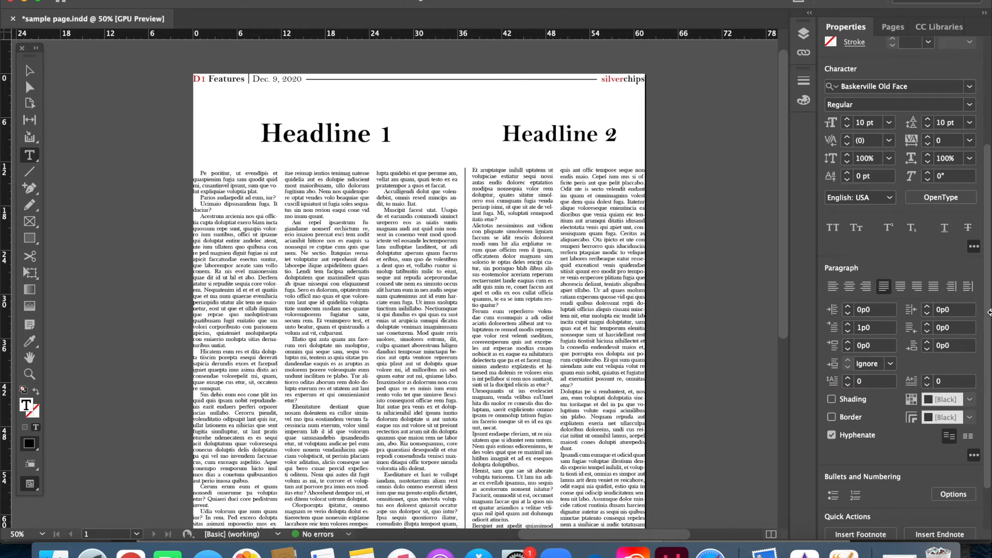
pyautogui.scroll(-2, 989, 362)
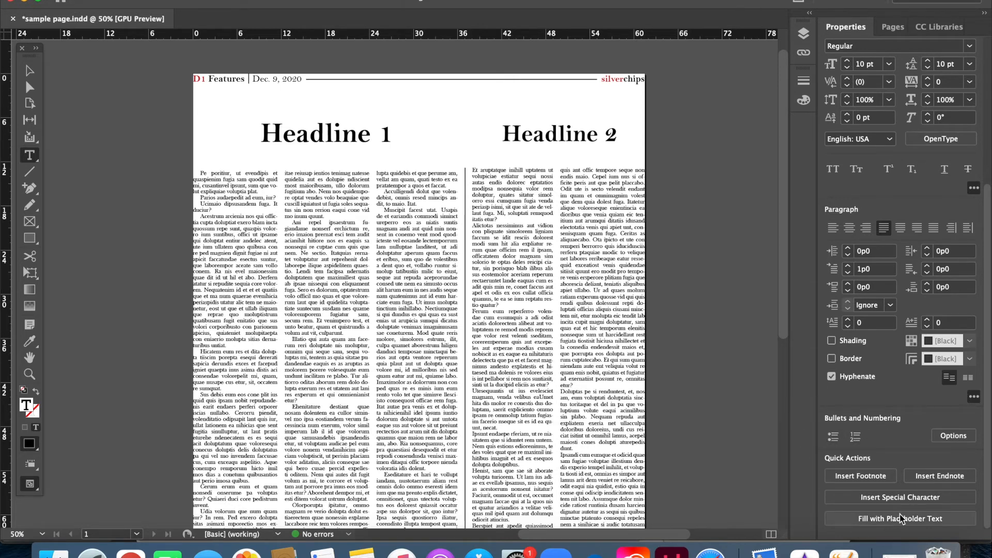
pyautogui.click(221, 292)
pyautogui.press('super+a')
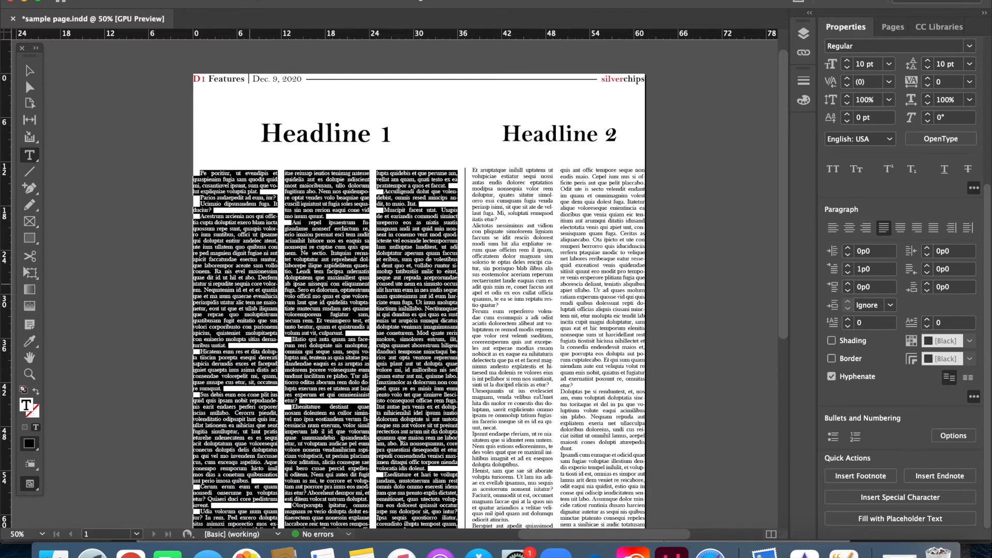
pyautogui.press('BackSpace')
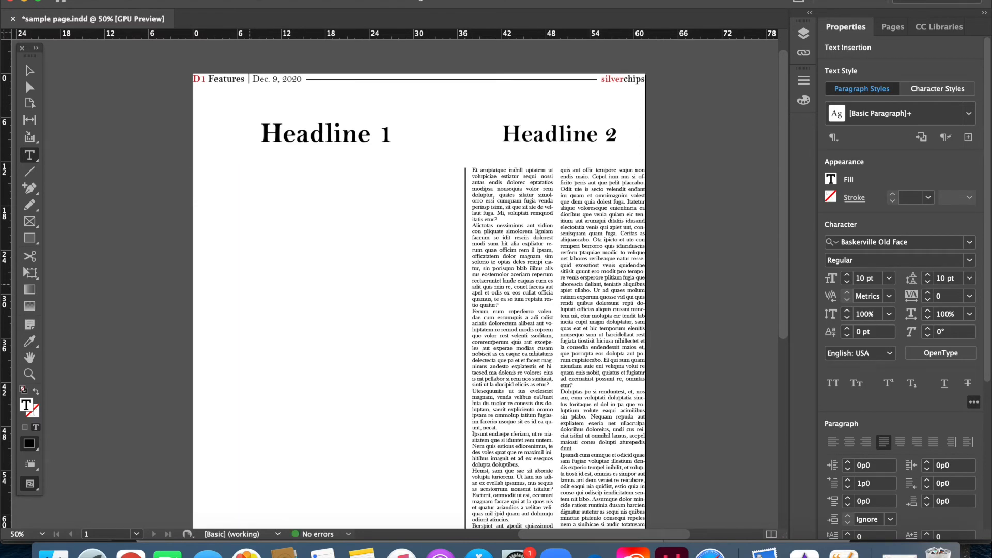
# - Fill the empty three-column text frame under Headline 1 with placeholder text
pyautogui.rightClick(226, 191)
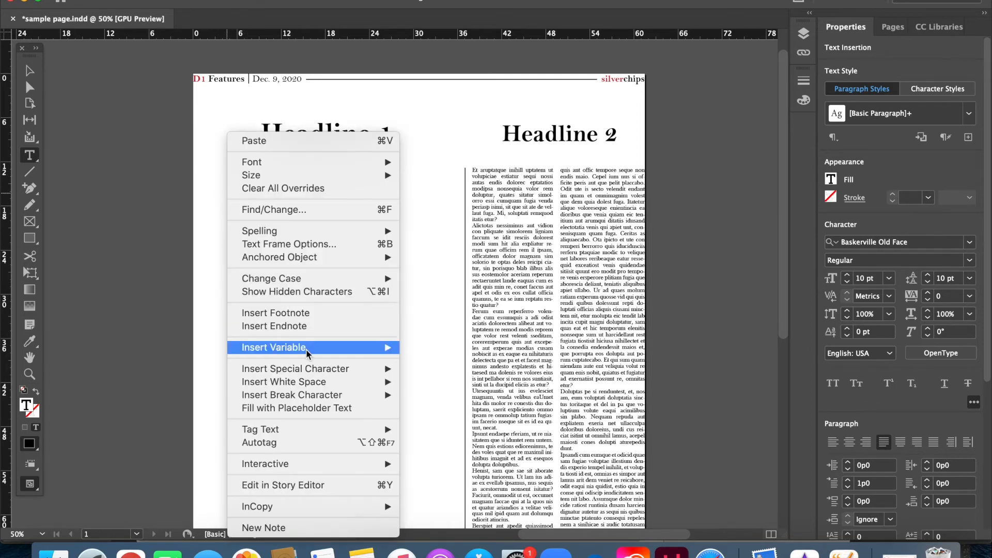
pyautogui.moveTo(302, 397)
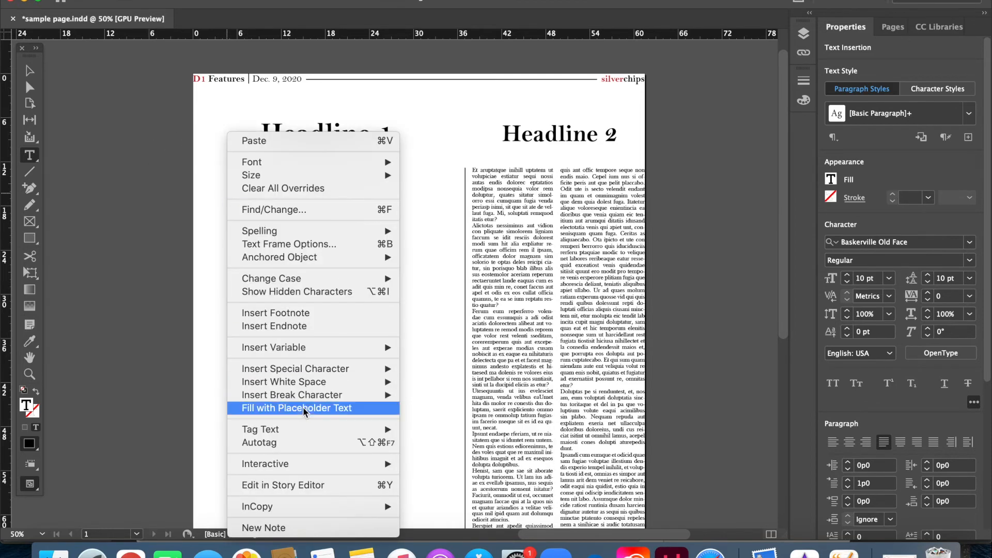
pyautogui.click(302, 408)
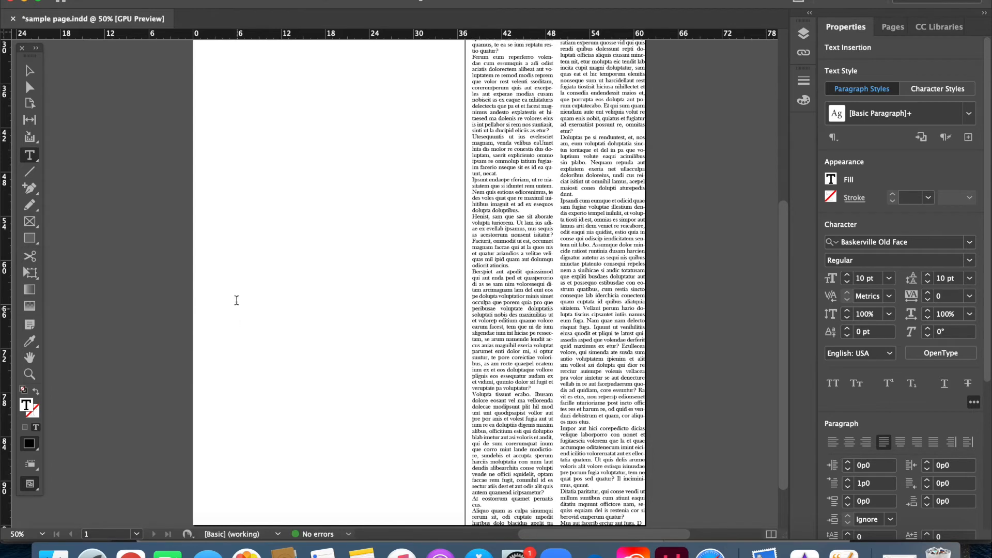
pyautogui.scroll(5, 237, 306)
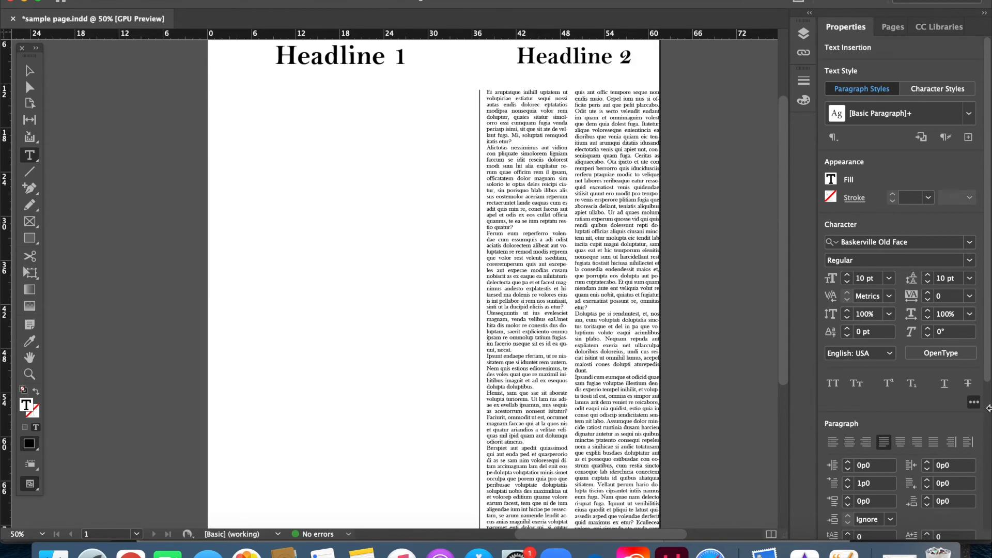
pyautogui.scroll(-5, 984, 380)
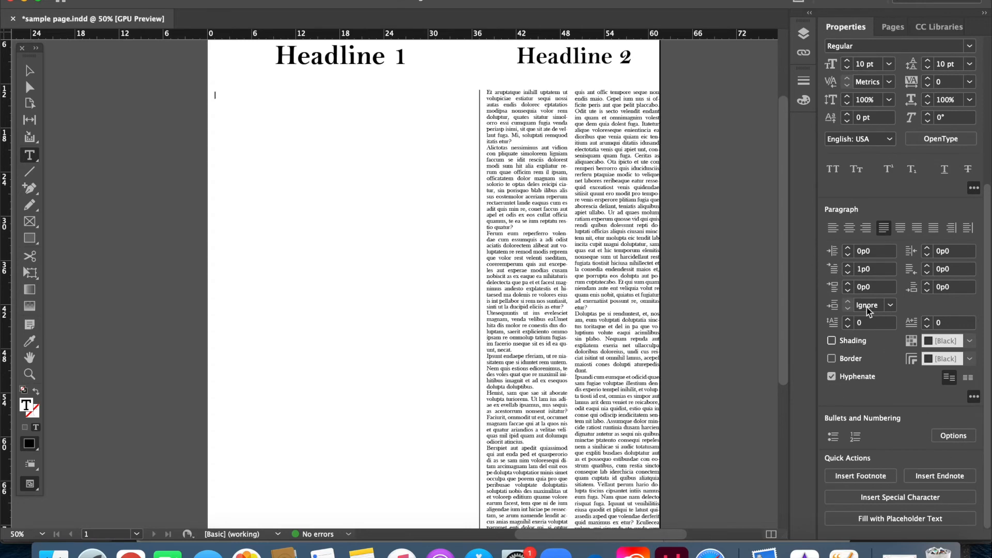
pyautogui.click(883, 519)
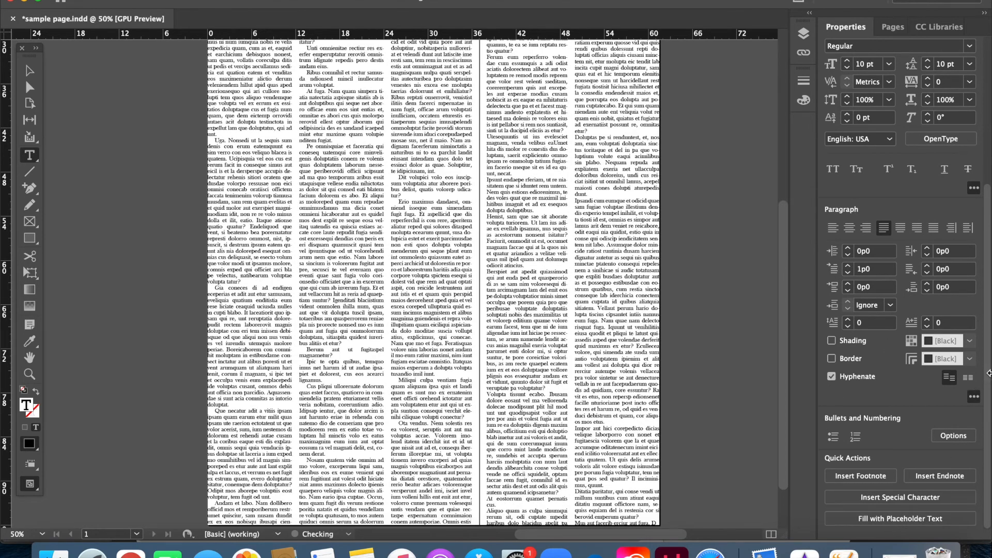
# - Collapse and re-expand the additional paragraph options, and review the character and paragraph settings of the refilled article
pyautogui.click(974, 397)
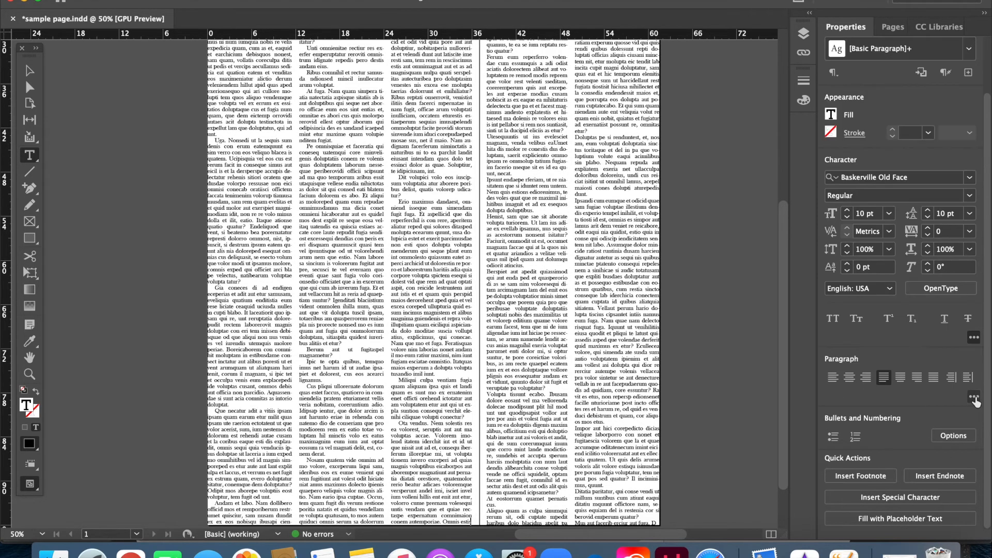
pyautogui.click(974, 398)
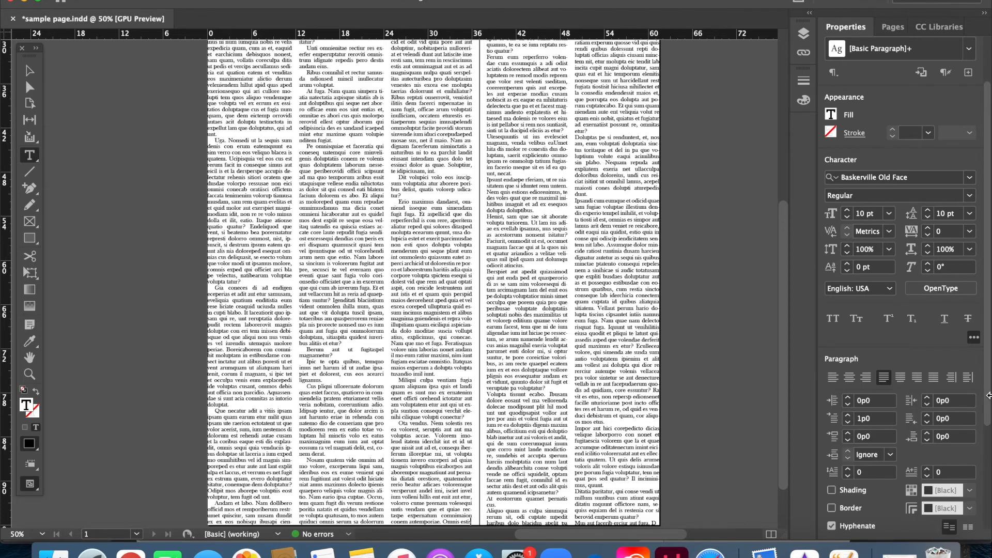
pyautogui.scroll(-5, 987, 395)
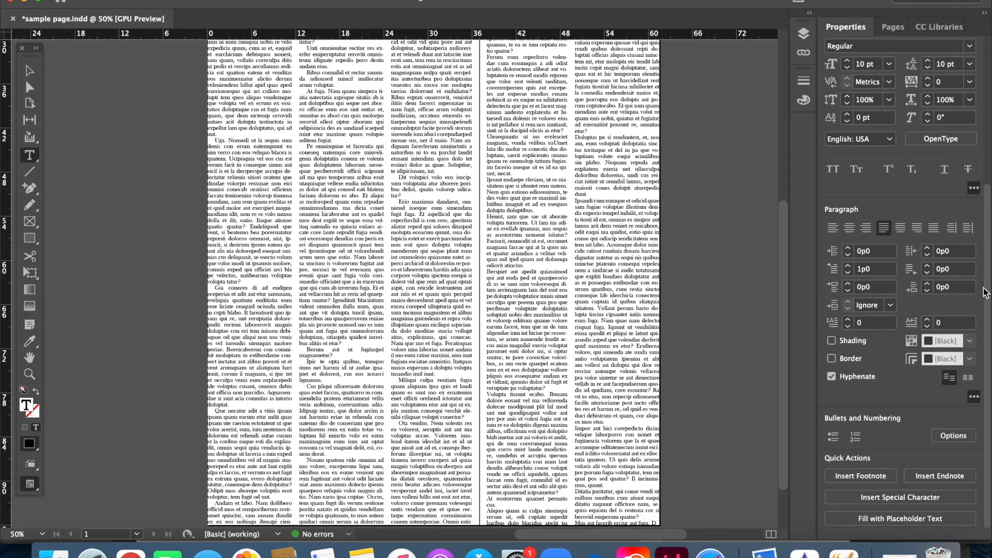
pyautogui.scroll(7, 987, 272)
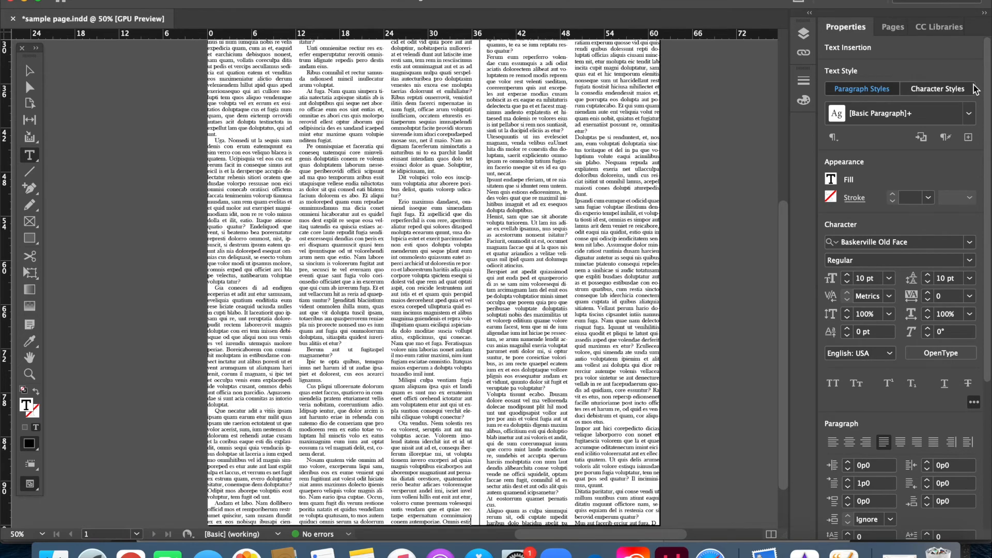
pyautogui.moveTo(784, 247); pyautogui.dragTo(784, 147)
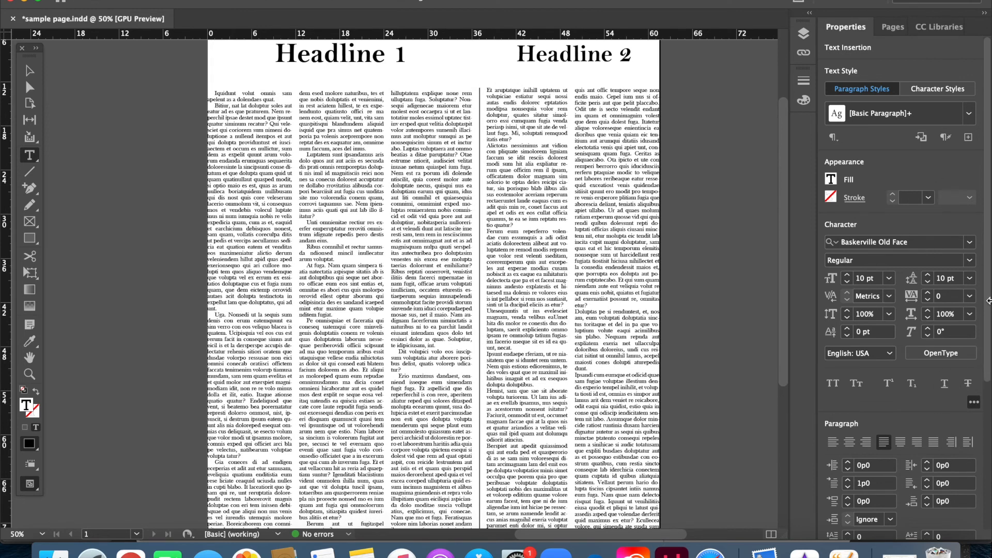
pyautogui.moveTo(988, 301); pyautogui.dragTo(981, 421)
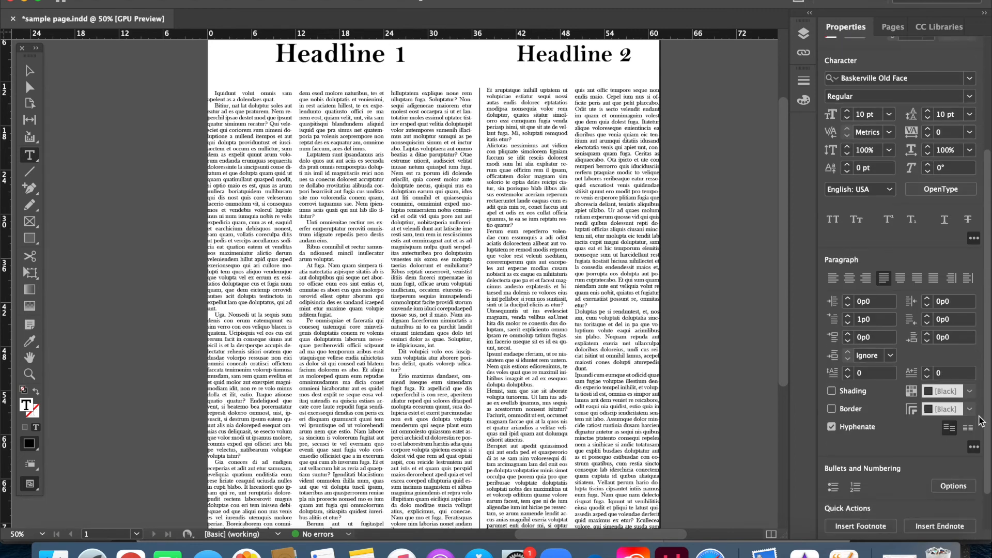
pyautogui.scroll(-3, 981, 421)
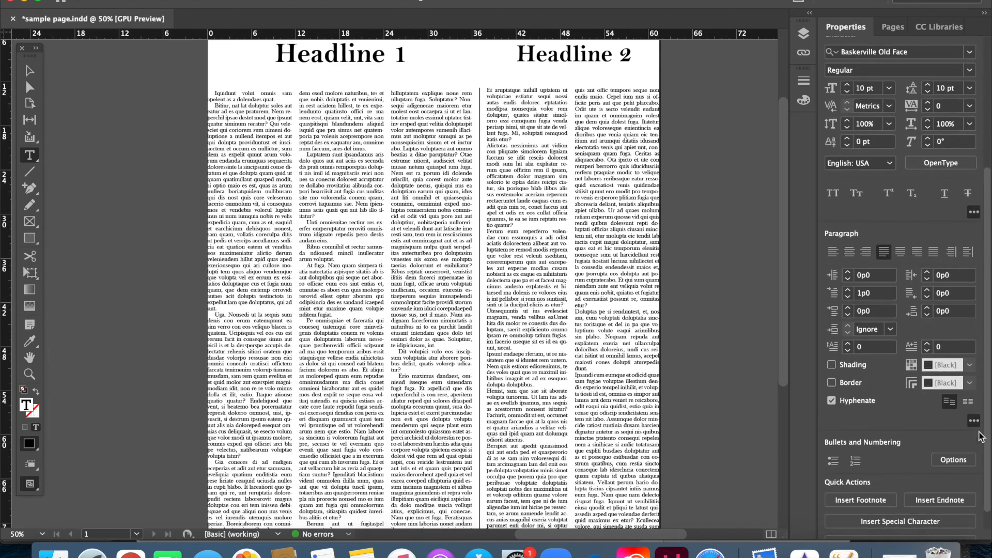